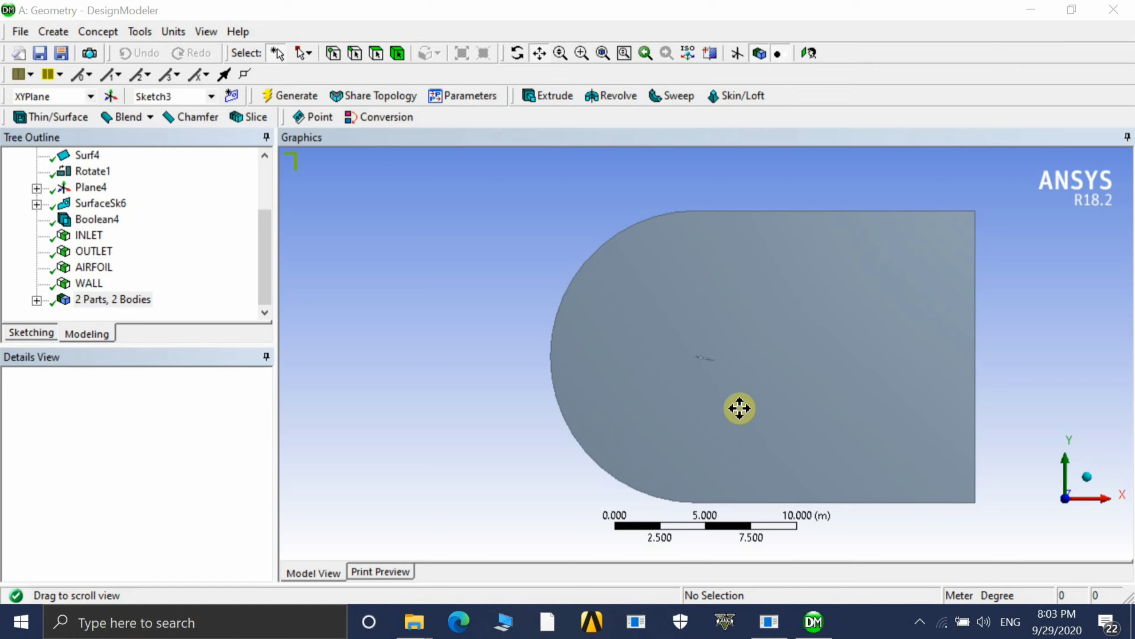
Examine the airfoil inside the C-shaped flow domain and the body transformation operations available for it.
scroll(712, 345, up, 5)
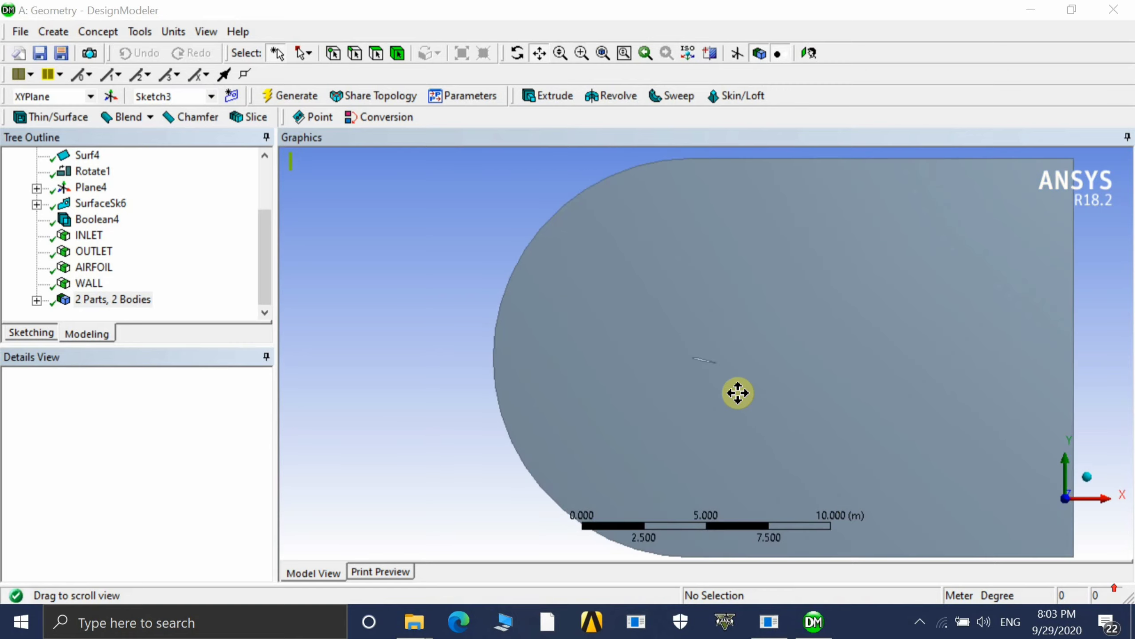
scroll(701, 373, up, 2)
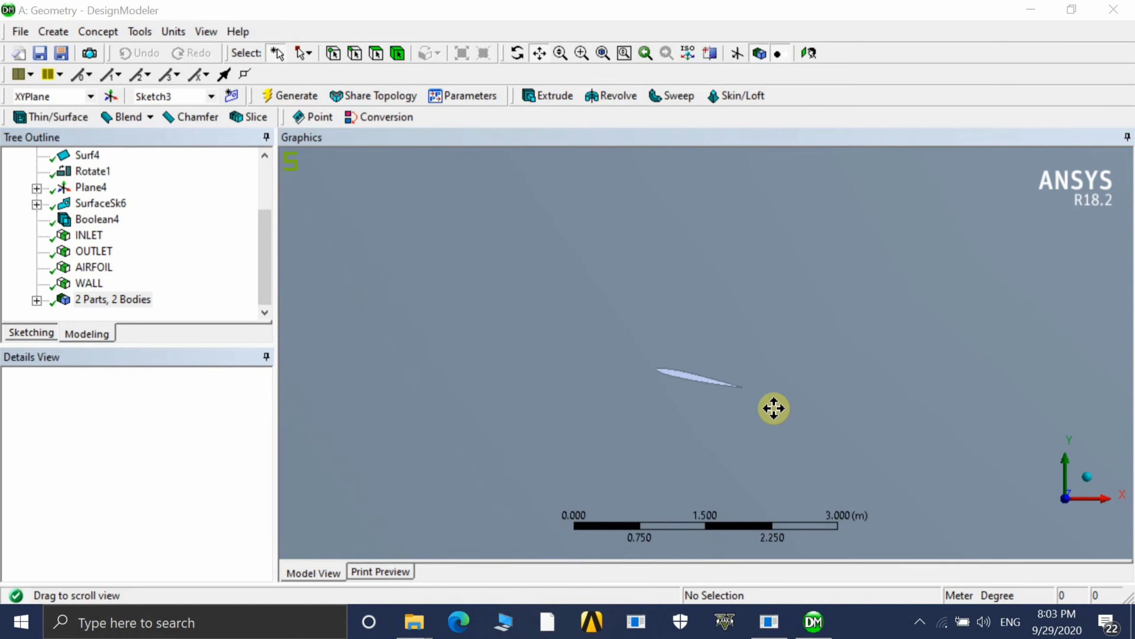
scroll(704, 398, down, 6)
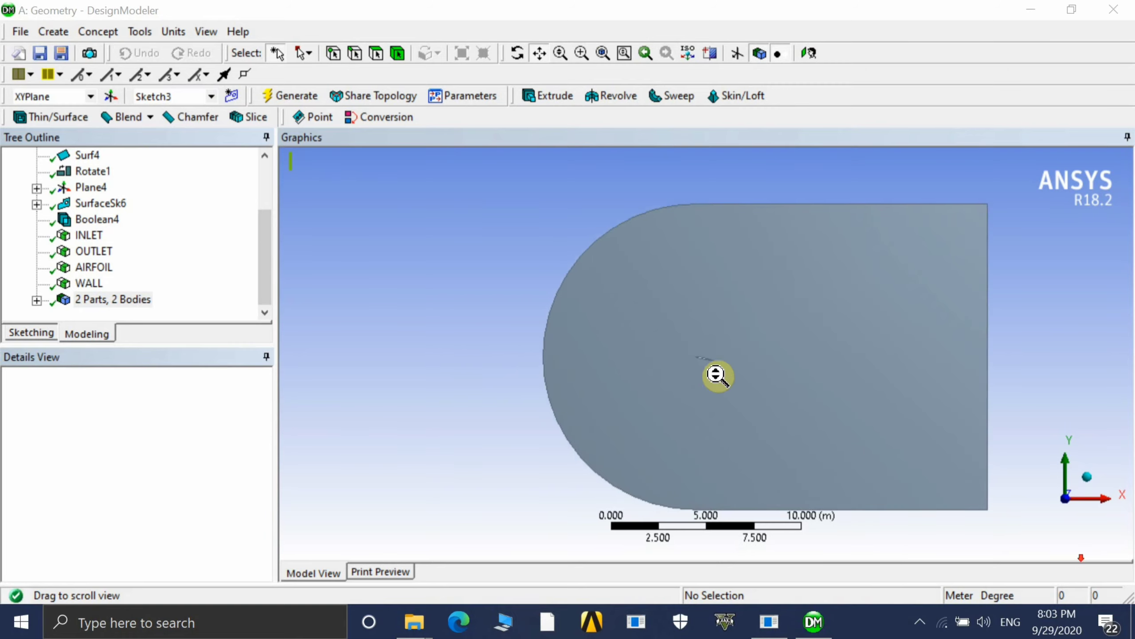
scroll(717, 375, up, 5)
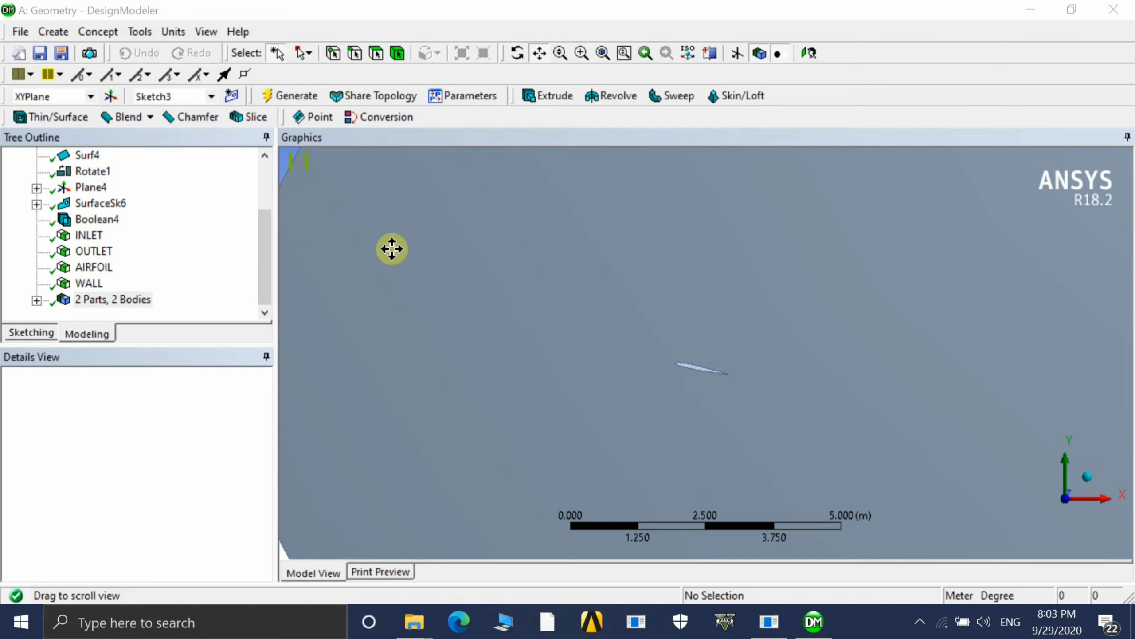
click(54, 32)
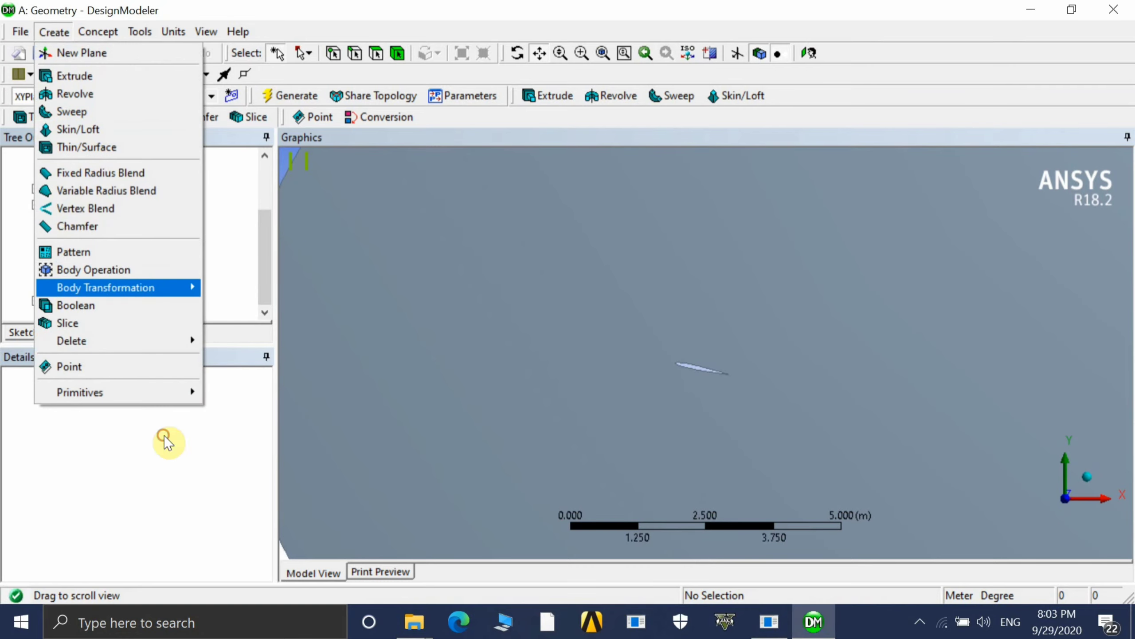
mouse_move(108, 287)
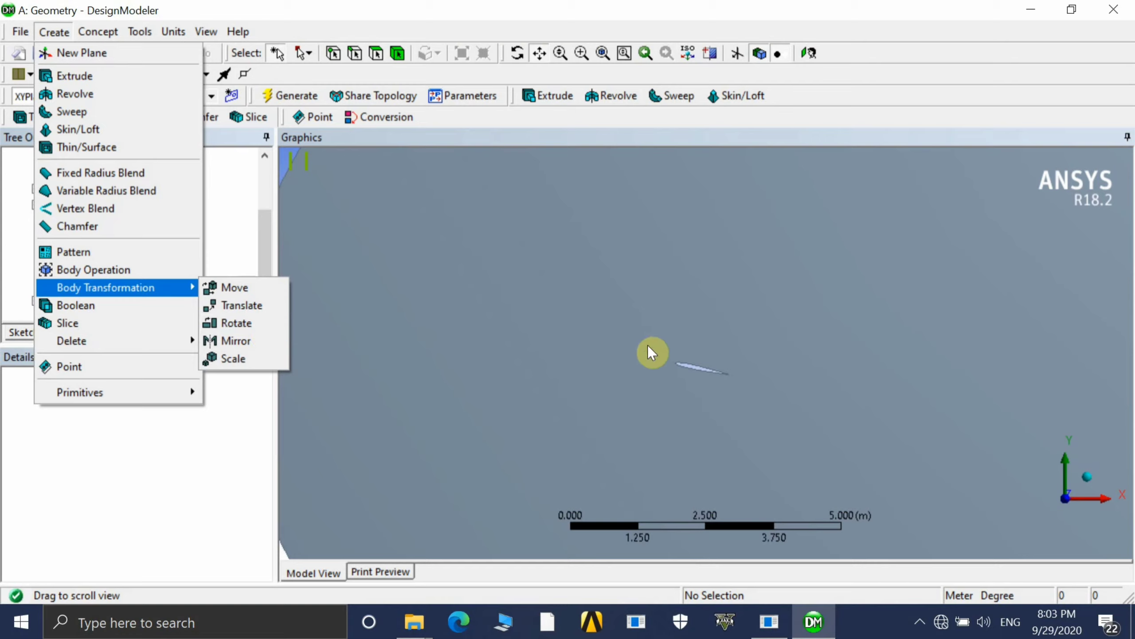
scroll(690, 355, up, 2)
click(1032, 520)
scroll(1032, 521, up, 2)
scroll(1033, 520, down, 5)
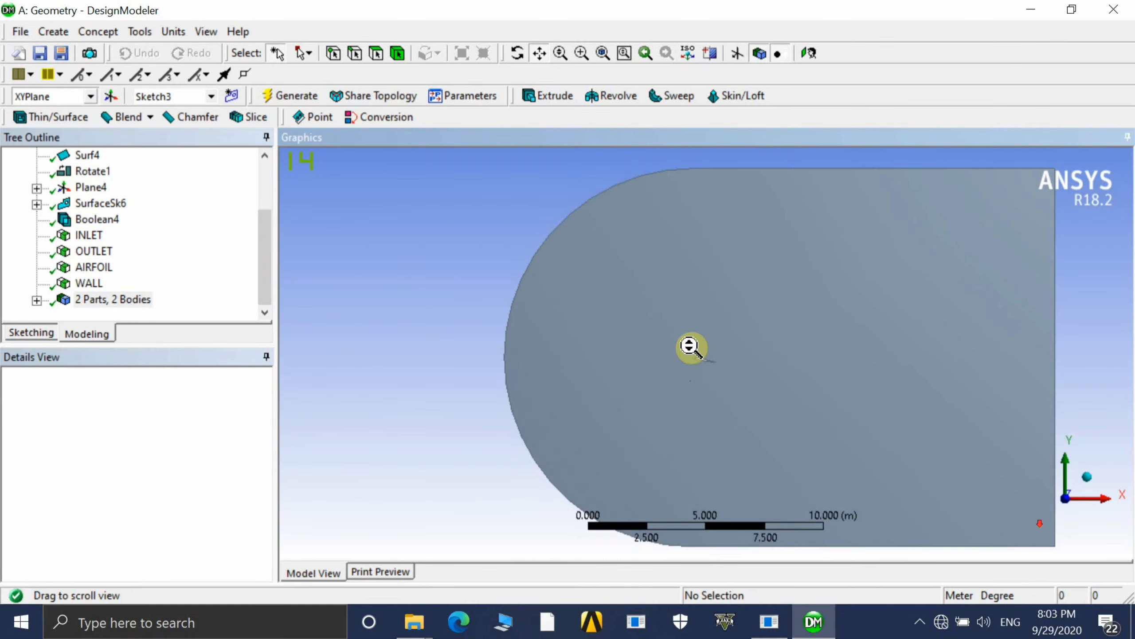
Check which edges belong to the INLET, OUTLET, AIRFOIL and WALL named selections.
click(89, 235)
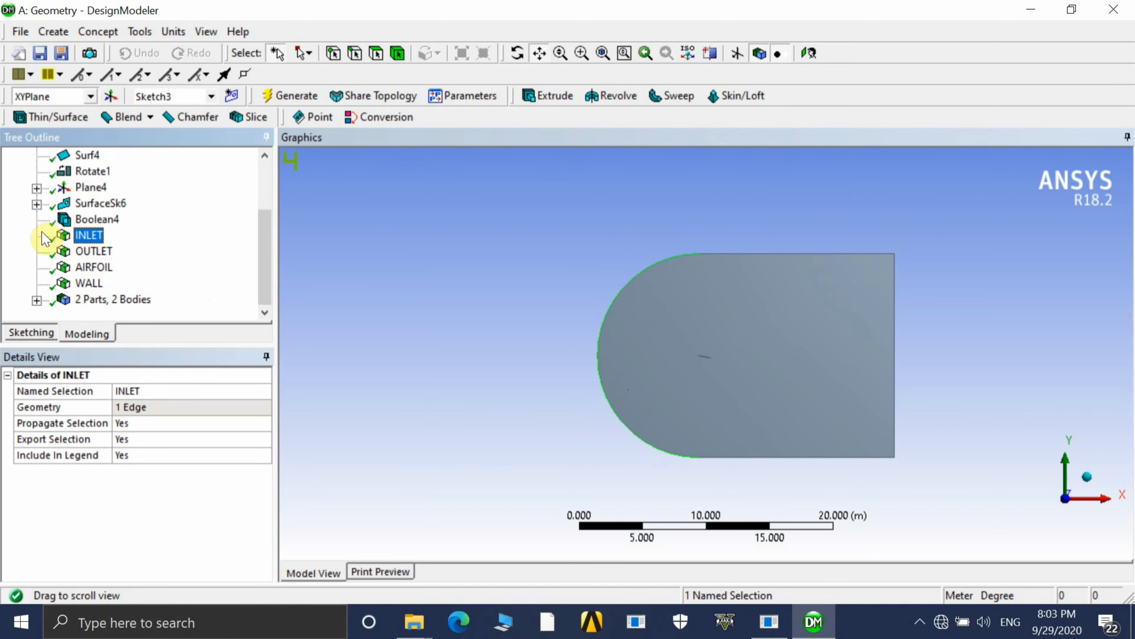
click(92, 251)
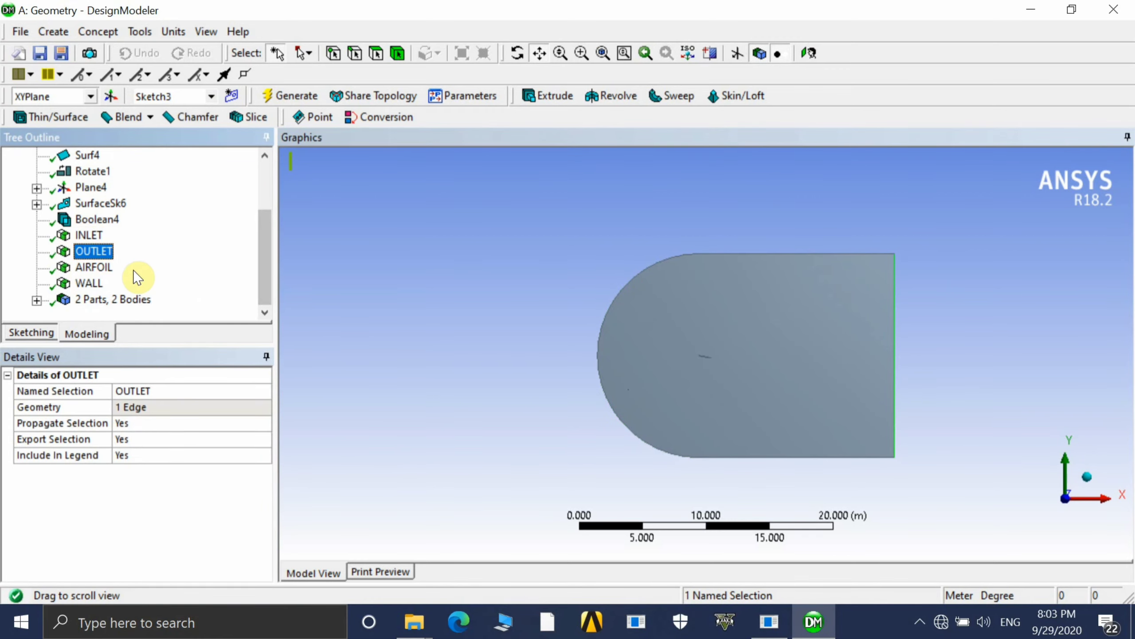
click(108, 267)
scroll(1066, 537, down, 1)
scroll(1066, 545, up, 8)
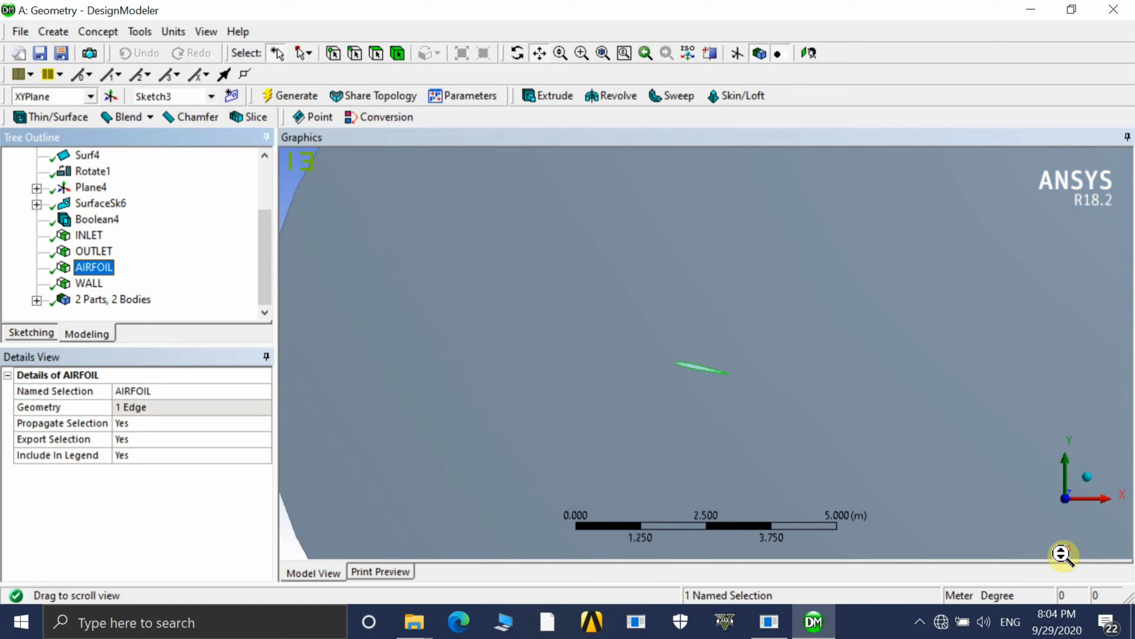
scroll(1065, 553, down, 5)
click(105, 282)
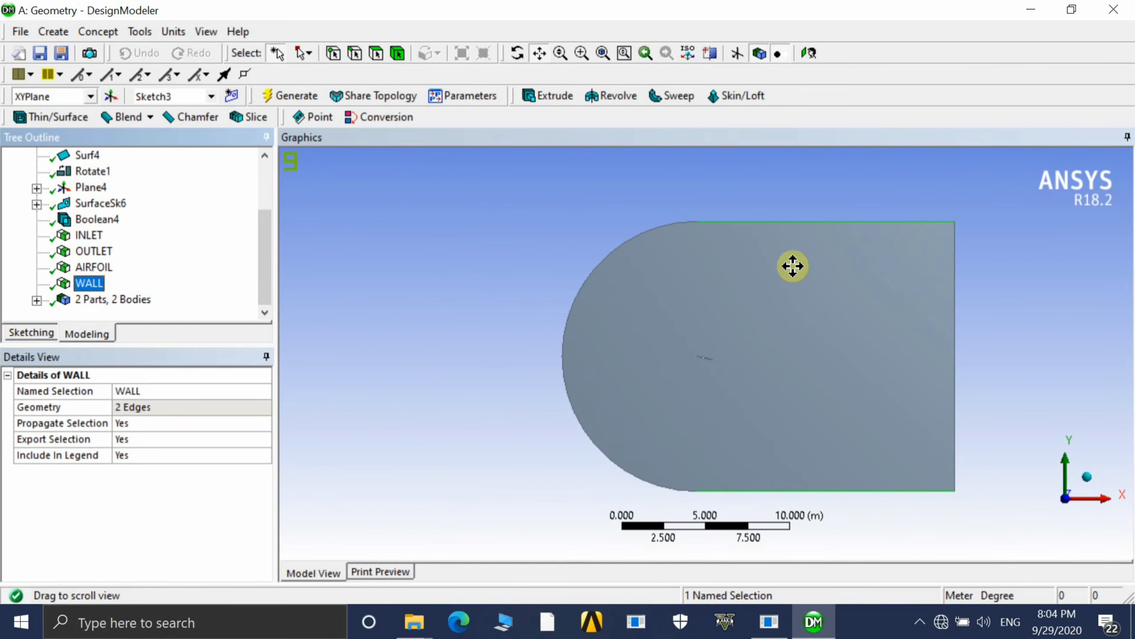
scroll(750, 409, up, 1)
scroll(705, 358, down, 2)
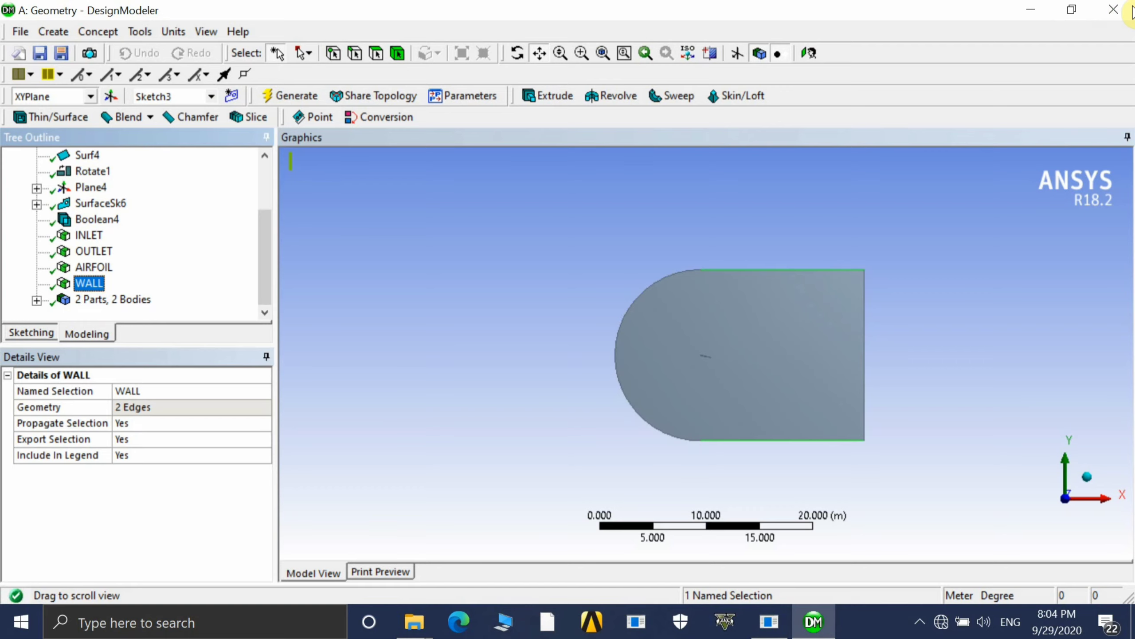
Close the geometry editor, switch to Workbench and add a new standalone ICEM CFD component system to the project.
click(1111, 10)
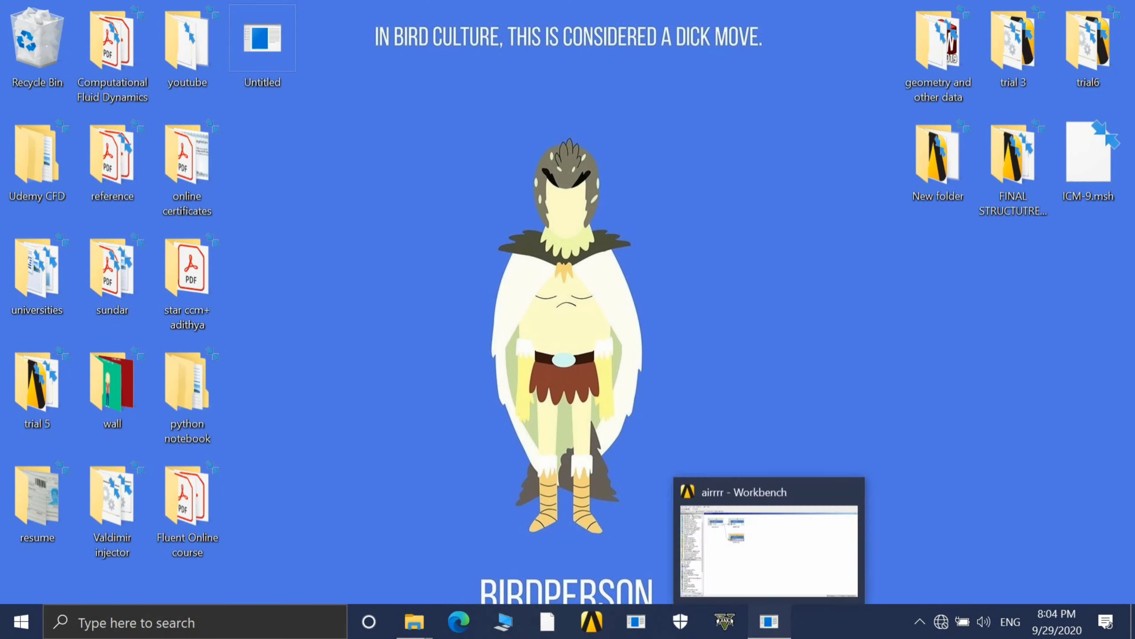
click(769, 621)
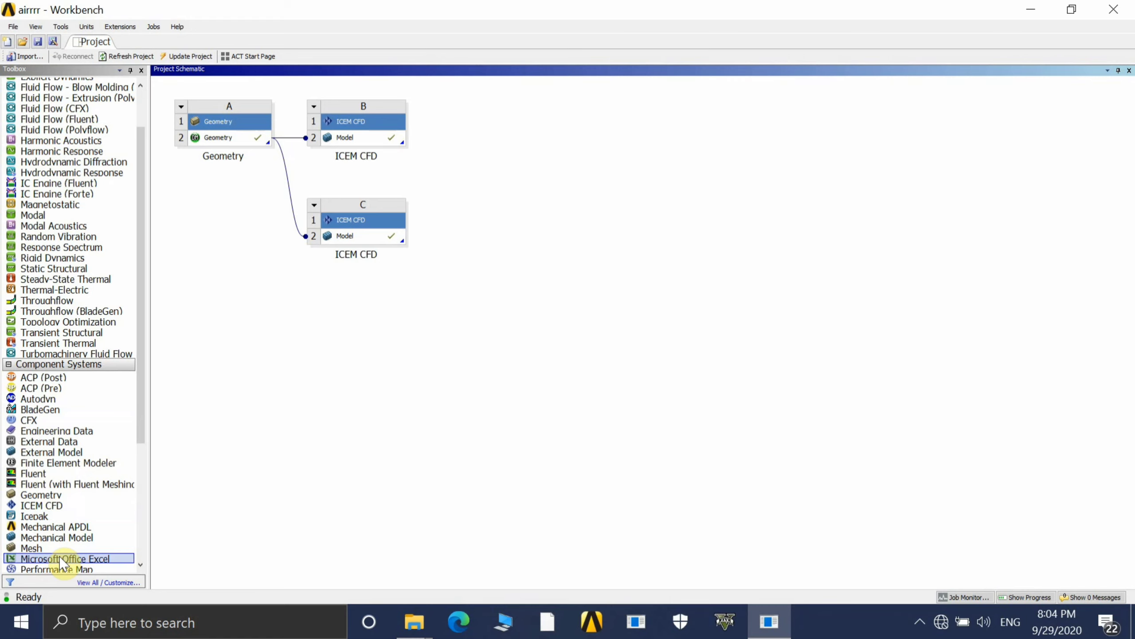
scroll(58, 485, down, 3)
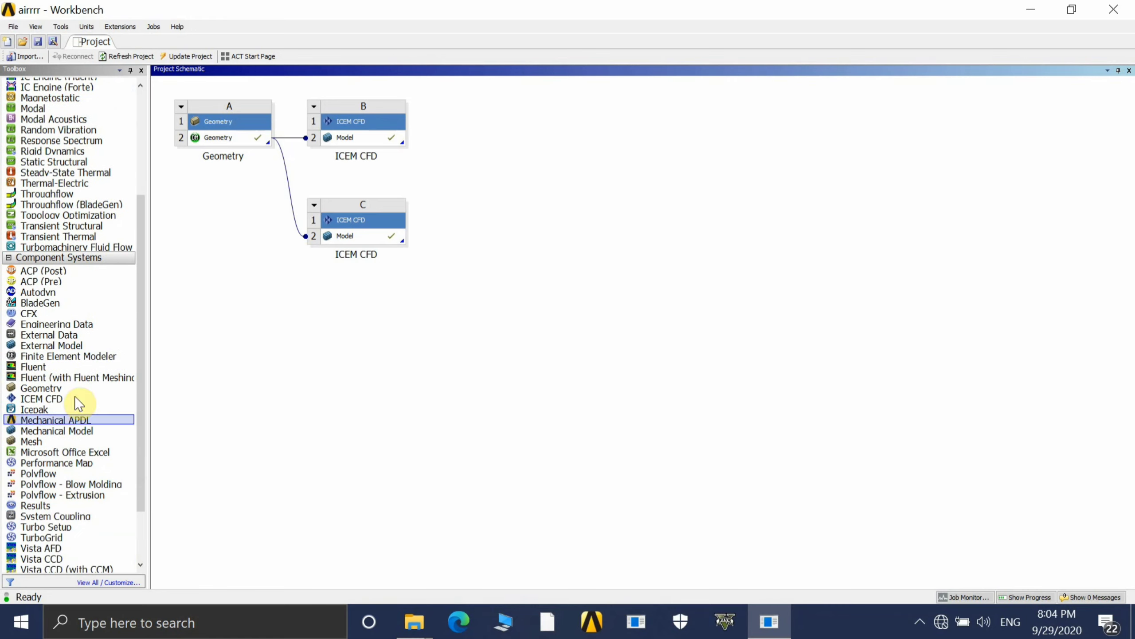
double_click(63, 400)
click(559, 537)
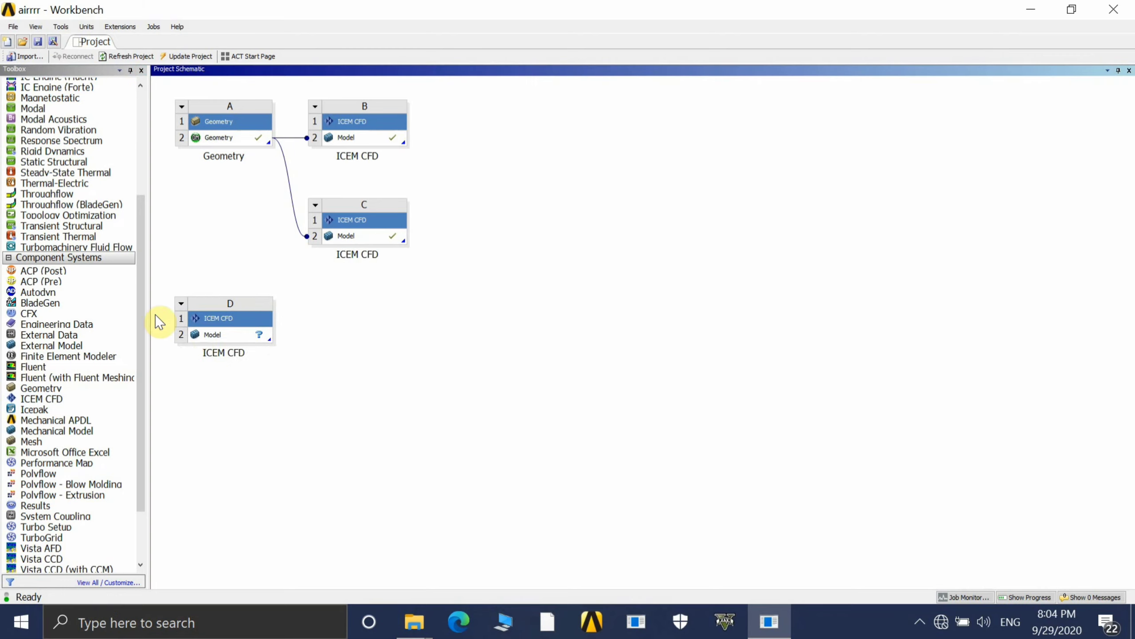
Link system A's Geometry cell to the new ICEM CFD system's Model cell and open that model in a maximized ICEM CFD window.
drag(253, 136, 257, 339)
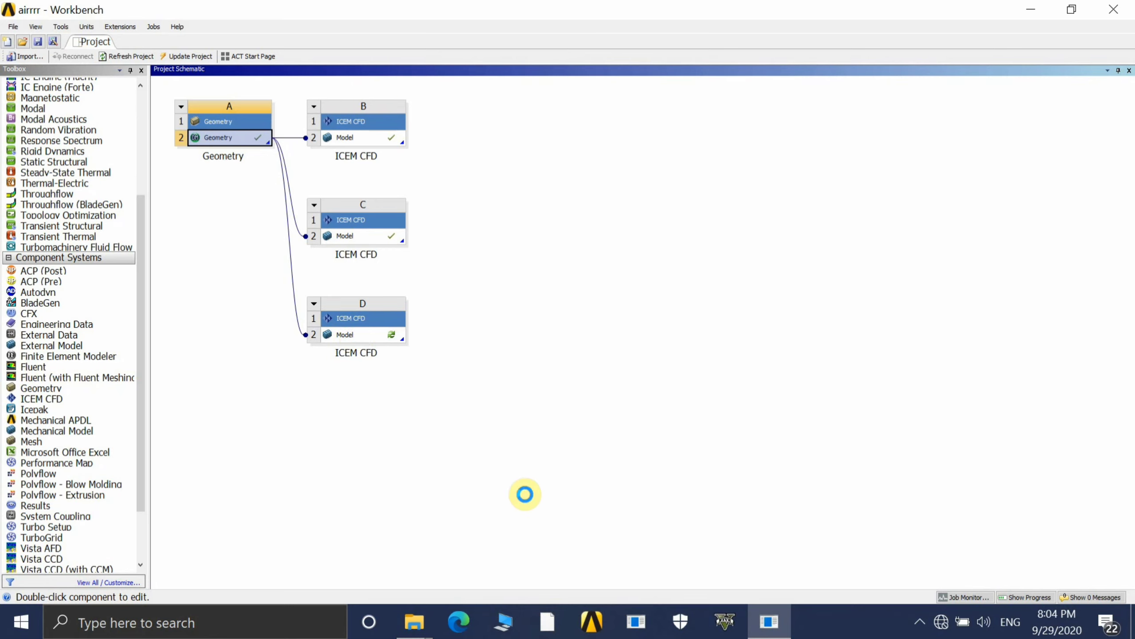
double_click(350, 333)
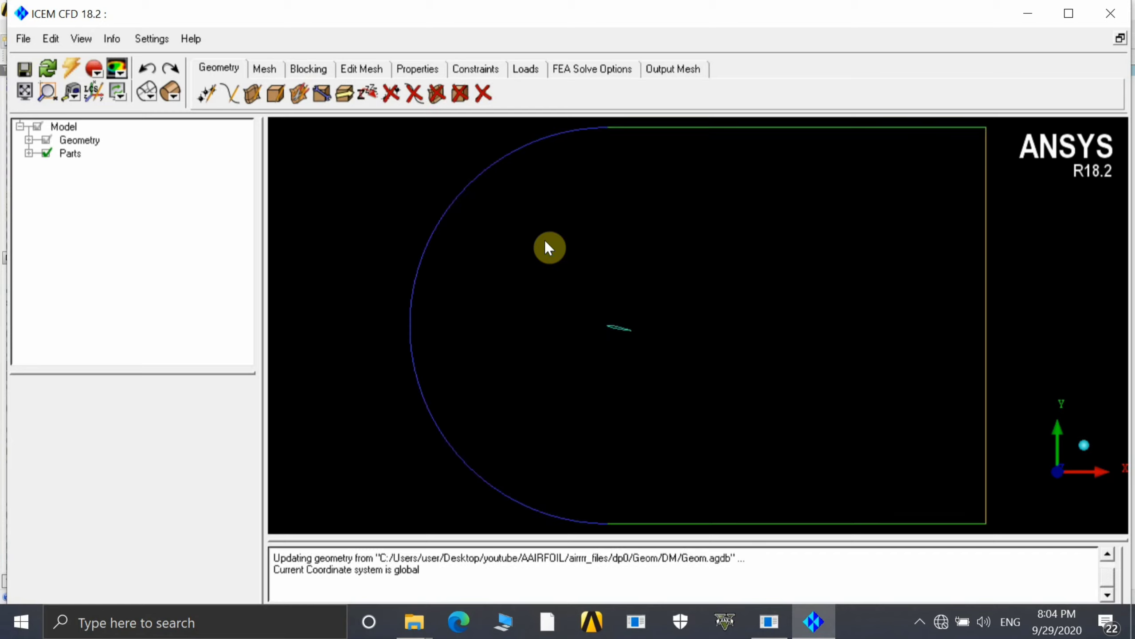
scroll(685, 287, down, 4)
scroll(686, 289, up, 2)
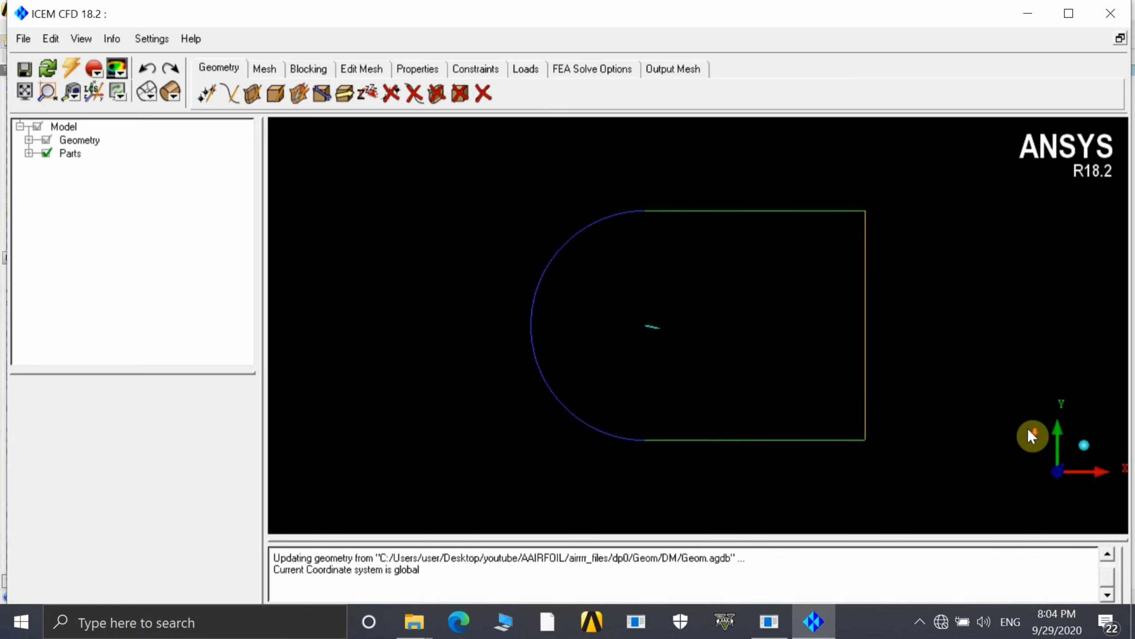
scroll(687, 286, up, 2)
scroll(671, 314, down, 1)
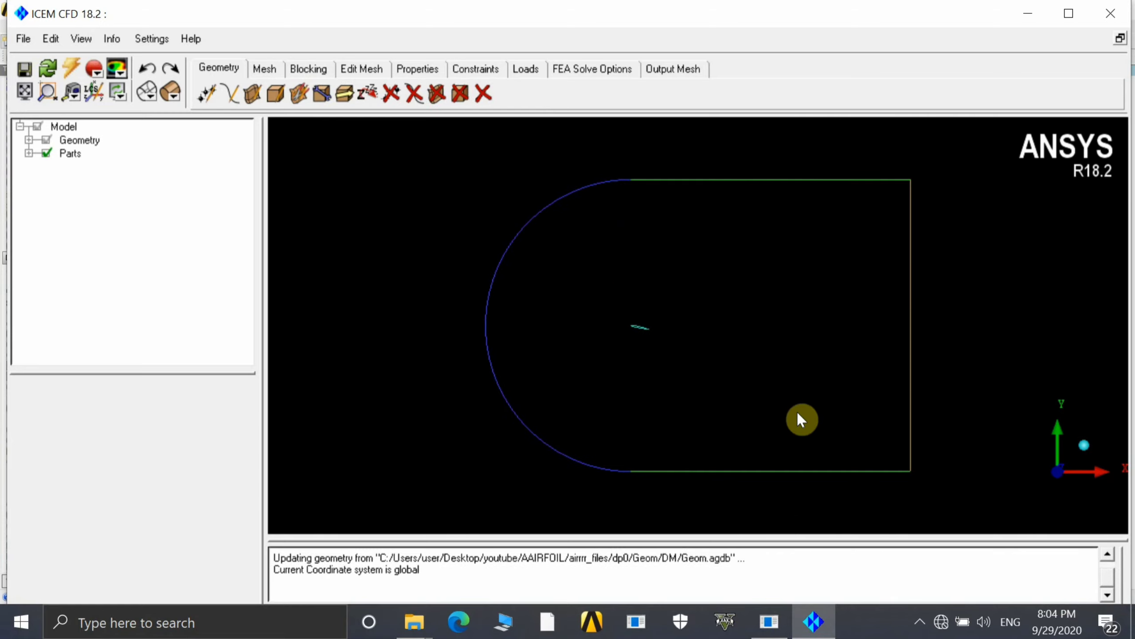
double_click(819, 30)
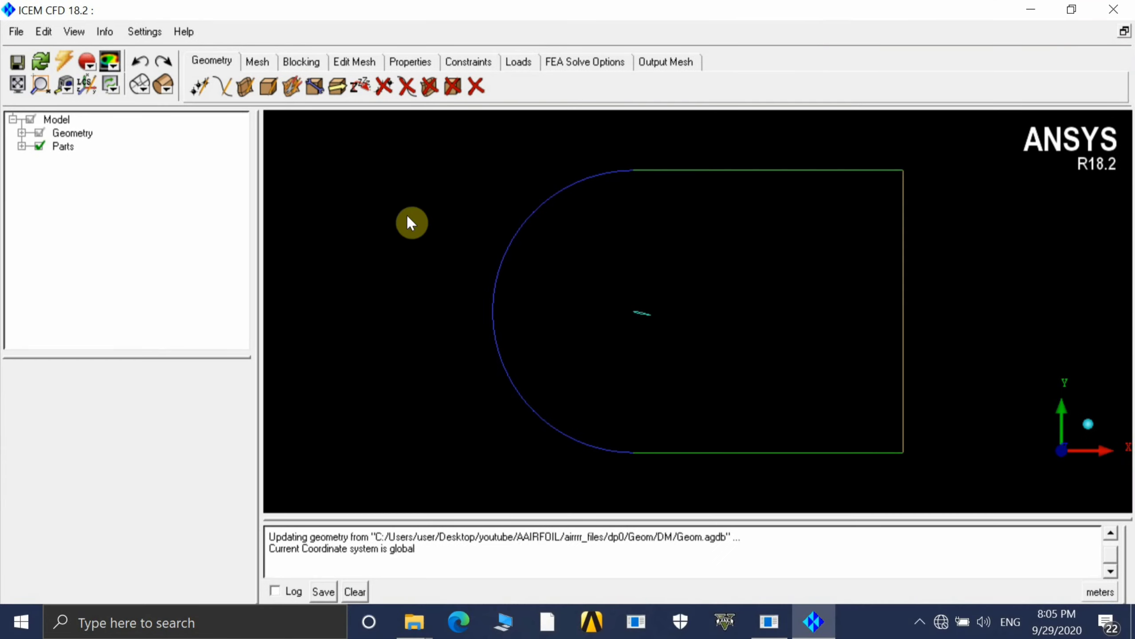
Build the topology of the imported geometry with Repair Geometry, using the default tolerance.
click(312, 89)
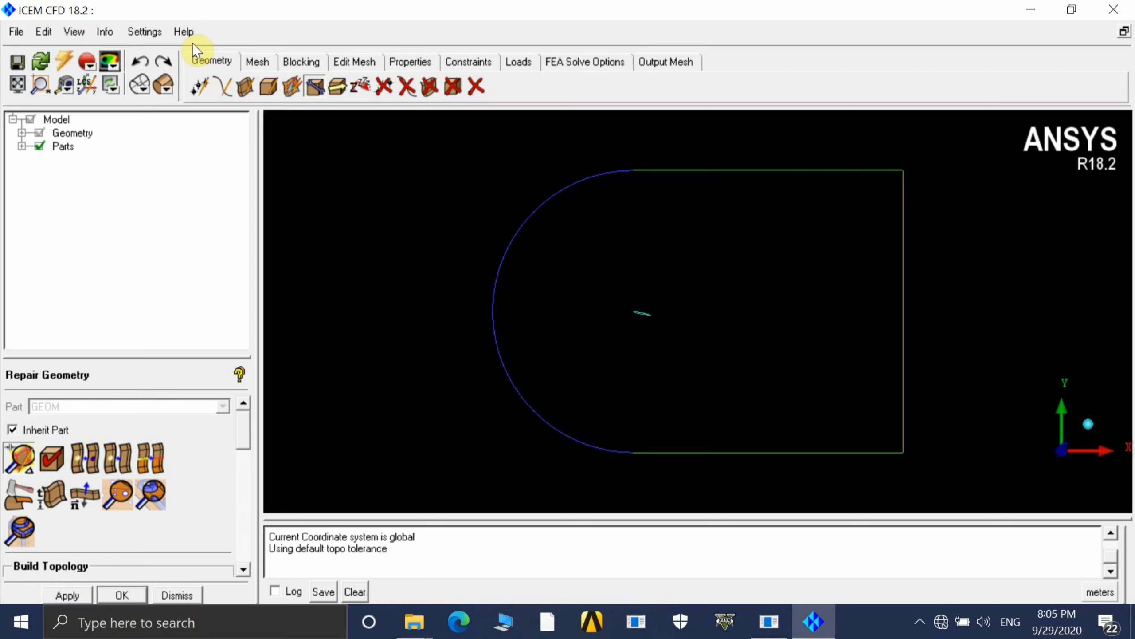
click(61, 597)
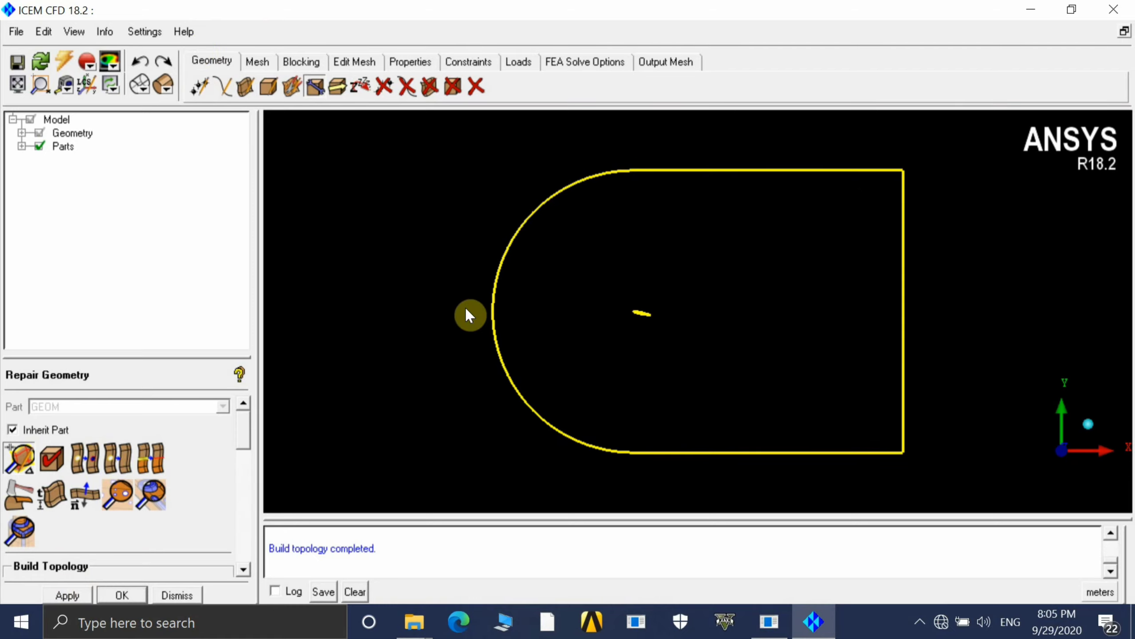
scroll(1076, 521, down, 2)
scroll(890, 472, down, 2)
scroll(895, 471, up, 5)
Initialize a 2D Planar block around the domain in the FLUID part.
click(312, 63)
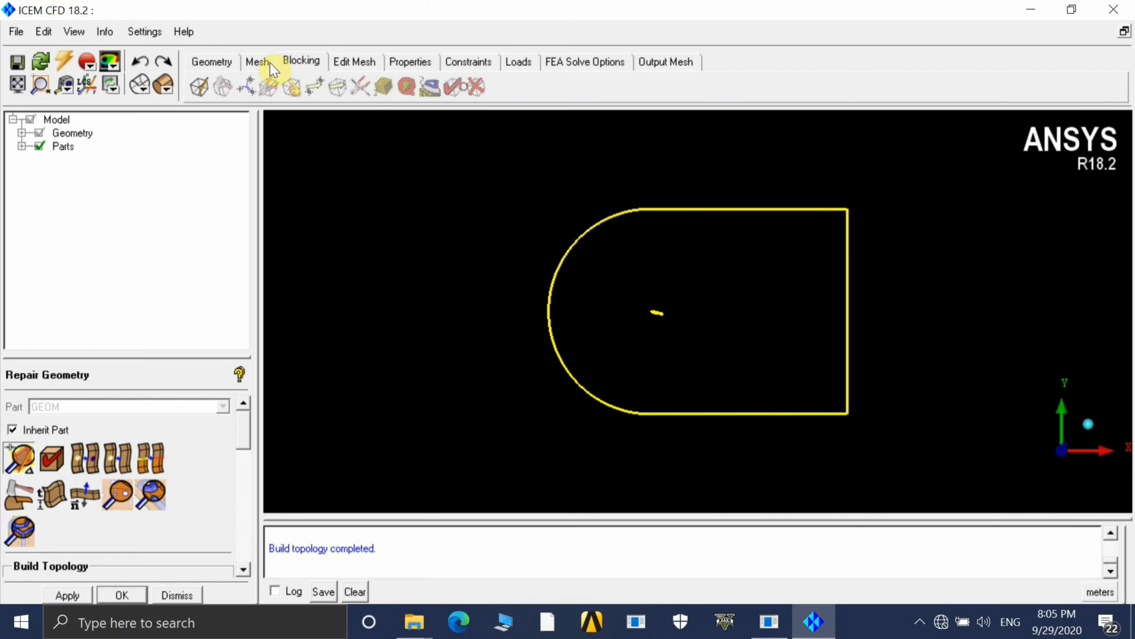
drag(63, 409, 30, 410)
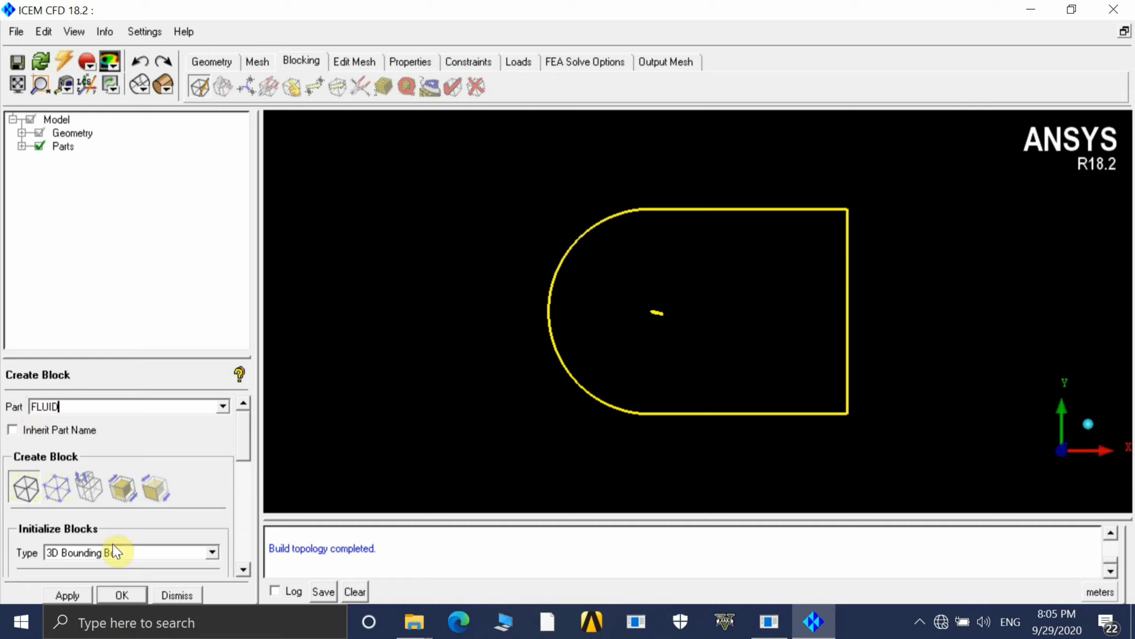
click(202, 552)
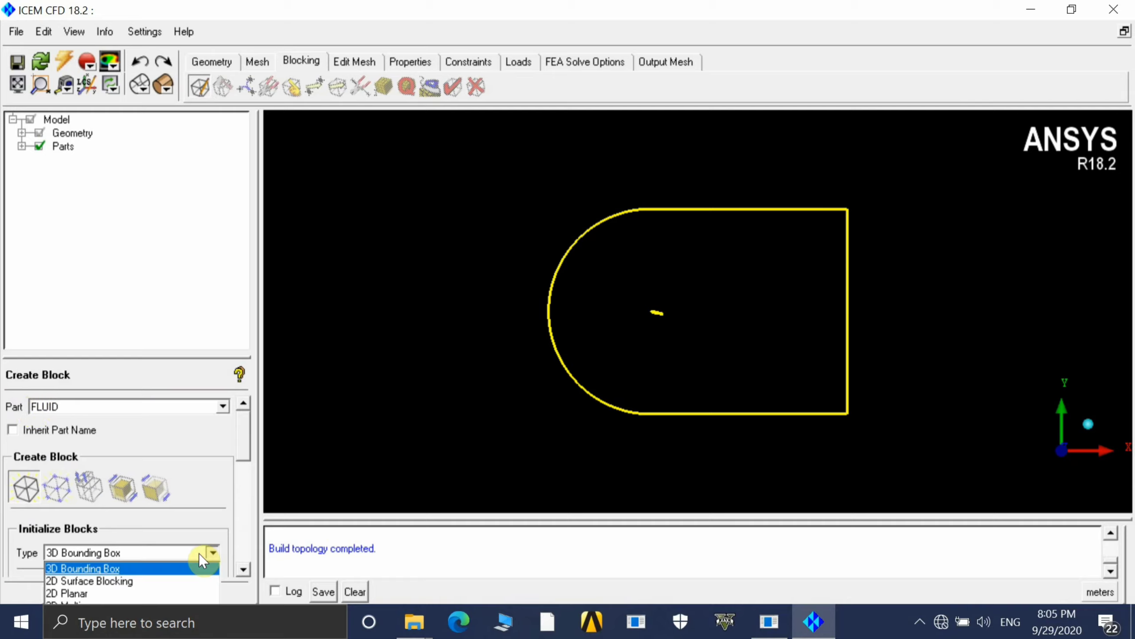
click(67, 594)
drag(237, 453, 234, 500)
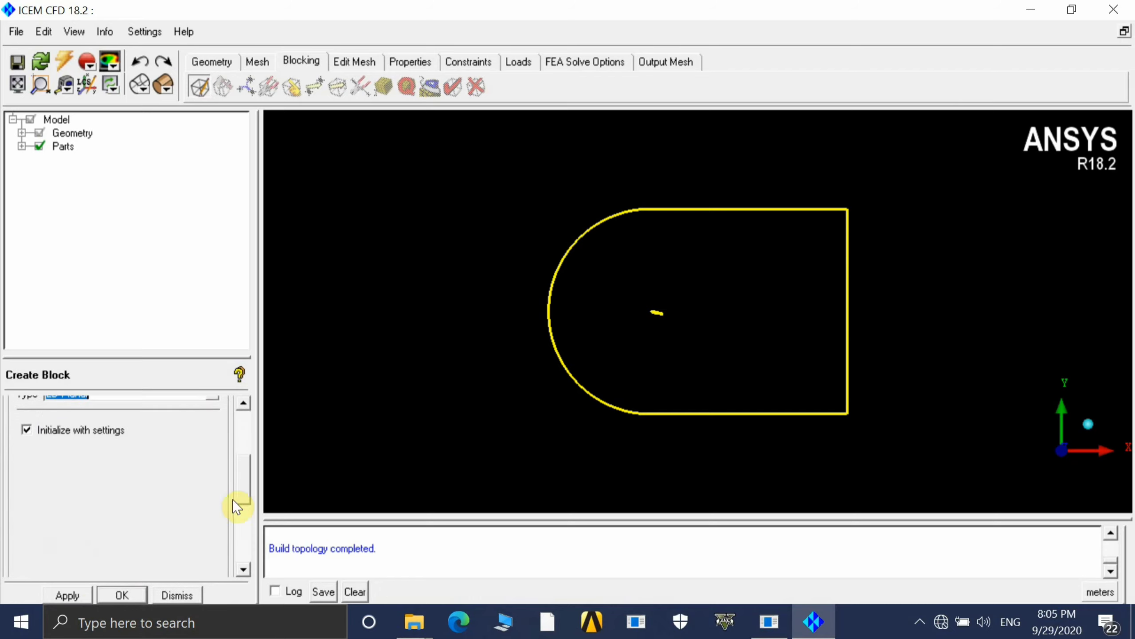
click(84, 599)
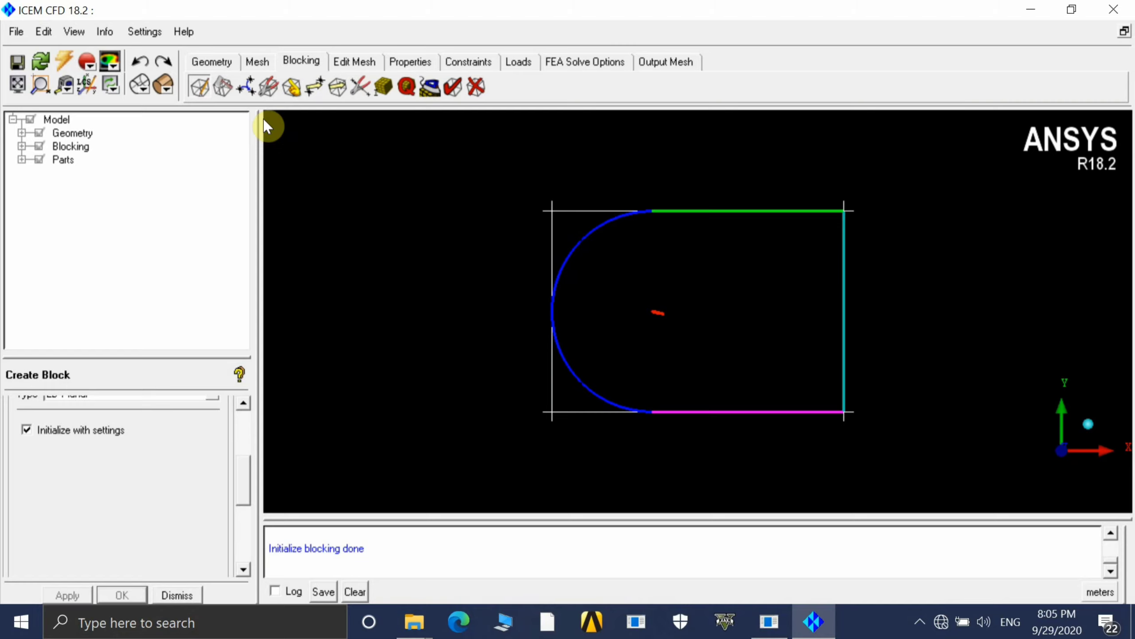
Split the block with a vertical cut just behind the airfoil, at about 0.39 along the lower edge.
click(222, 86)
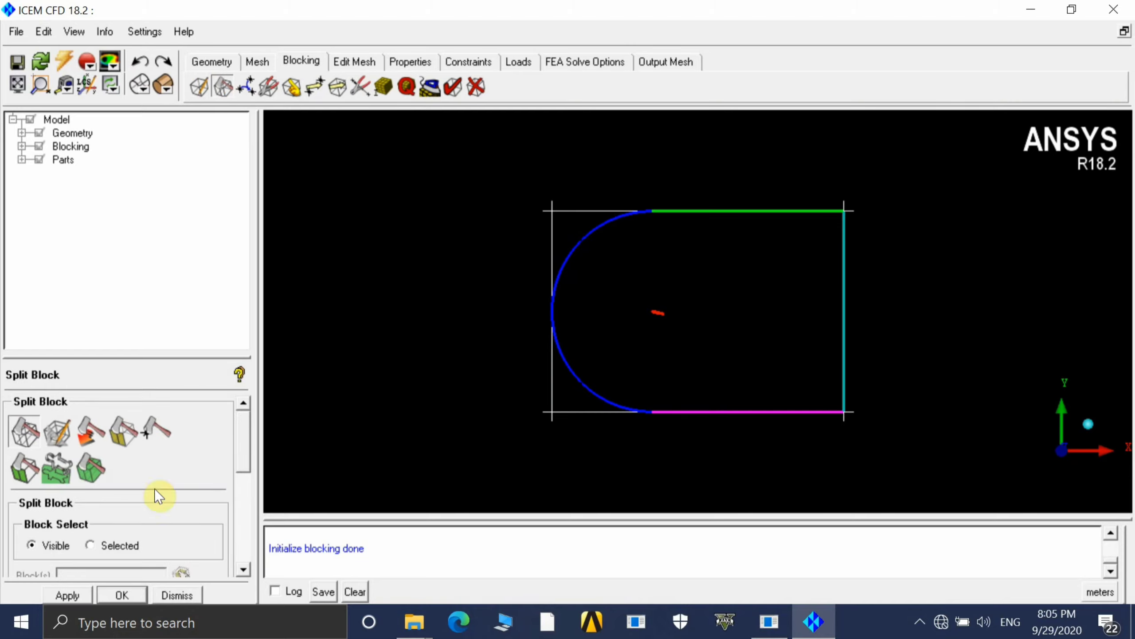
click(669, 409)
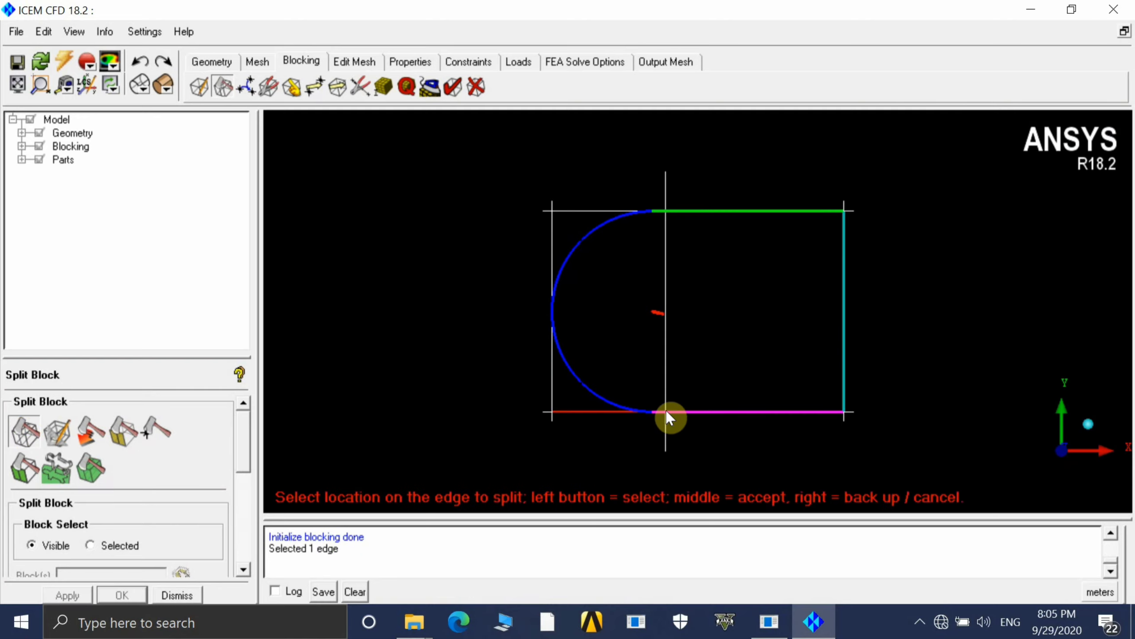
scroll(660, 327, up, 10)
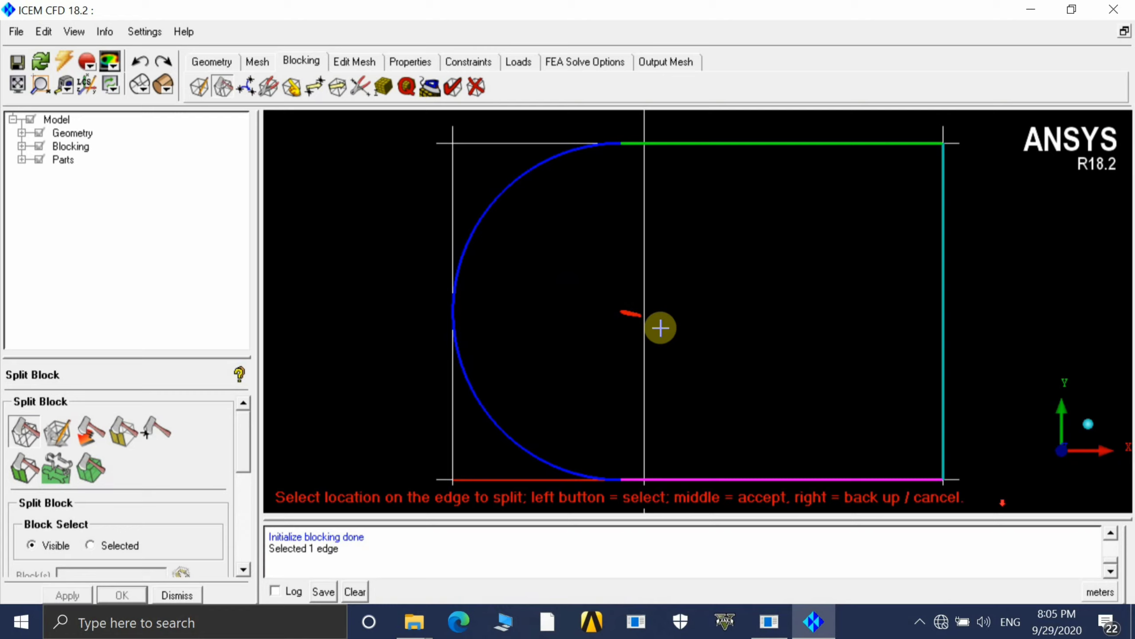
scroll(920, 482, down, 10)
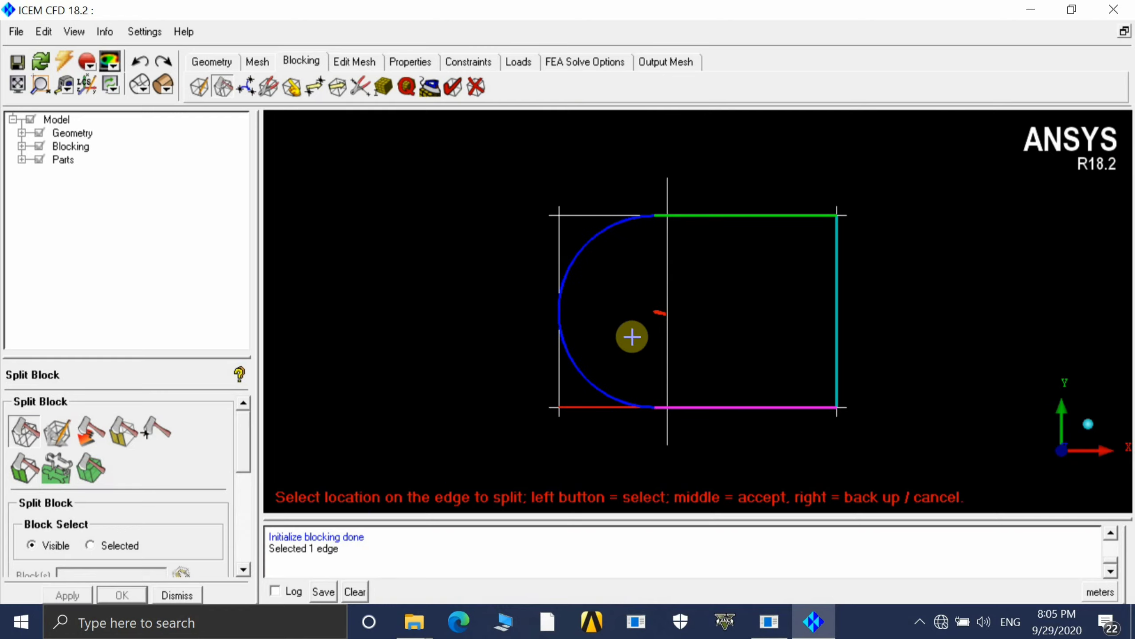
middle_click(1064, 507)
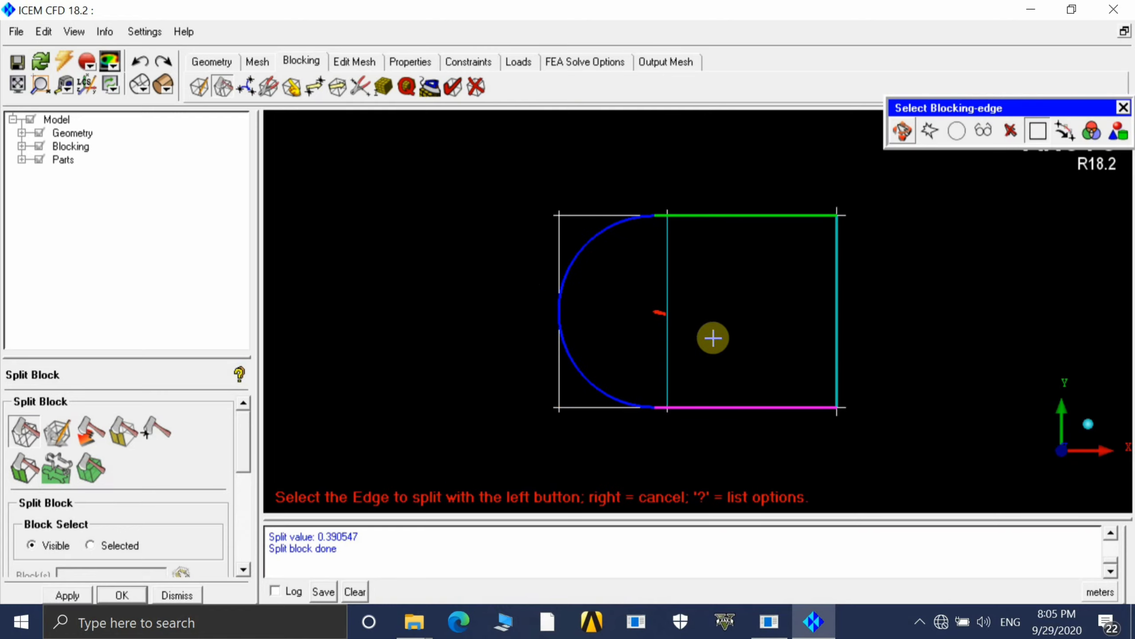
Associate the front block's upper, front and lower outer edges with the semicircular inlet curve.
click(291, 87)
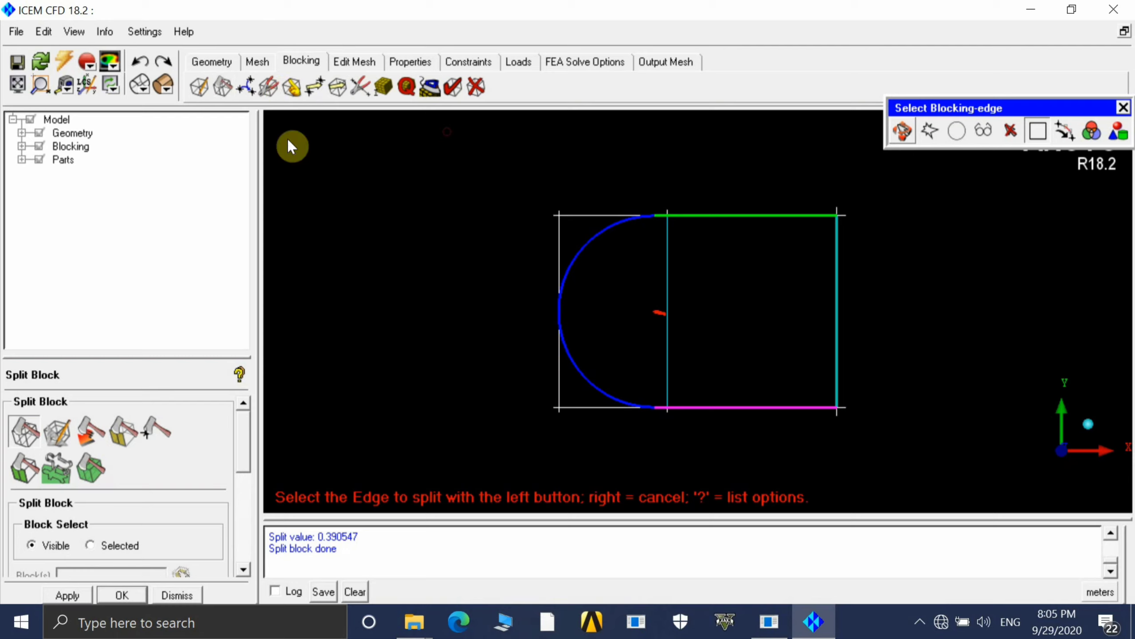
click(64, 429)
click(598, 215)
click(564, 364)
click(576, 410)
middle_click(624, 362)
click(579, 372)
middle_click(607, 350)
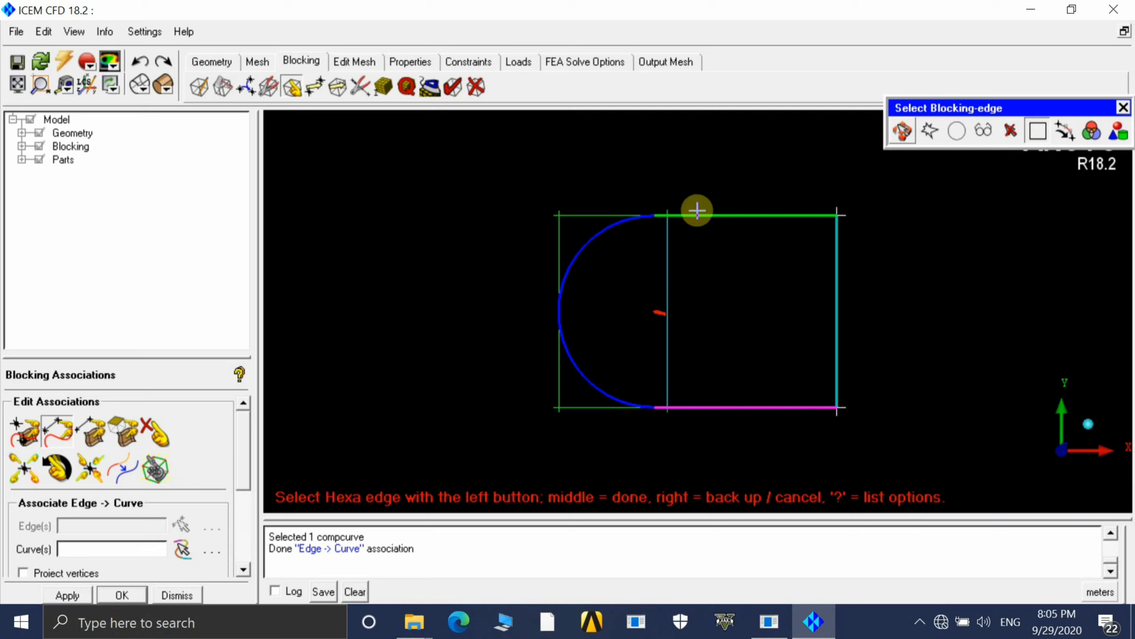
Associate the rear block's upper outer edge with the straight upper boundary curve of the domain.
click(23, 134)
click(45, 170)
click(718, 216)
middle_click(564, 231)
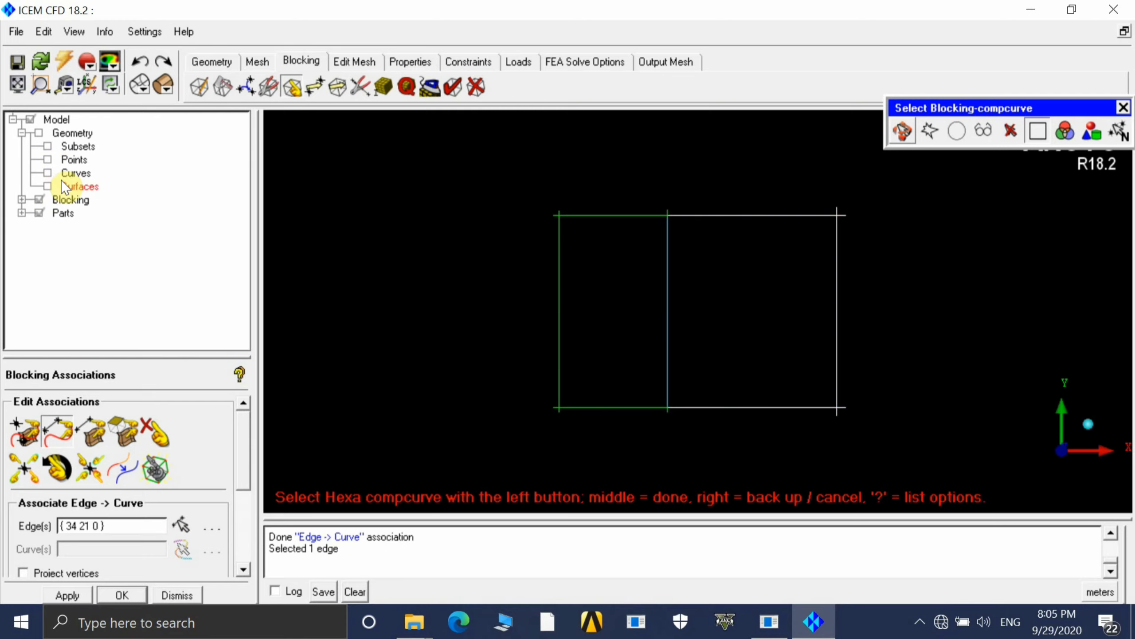
click(48, 173)
click(775, 238)
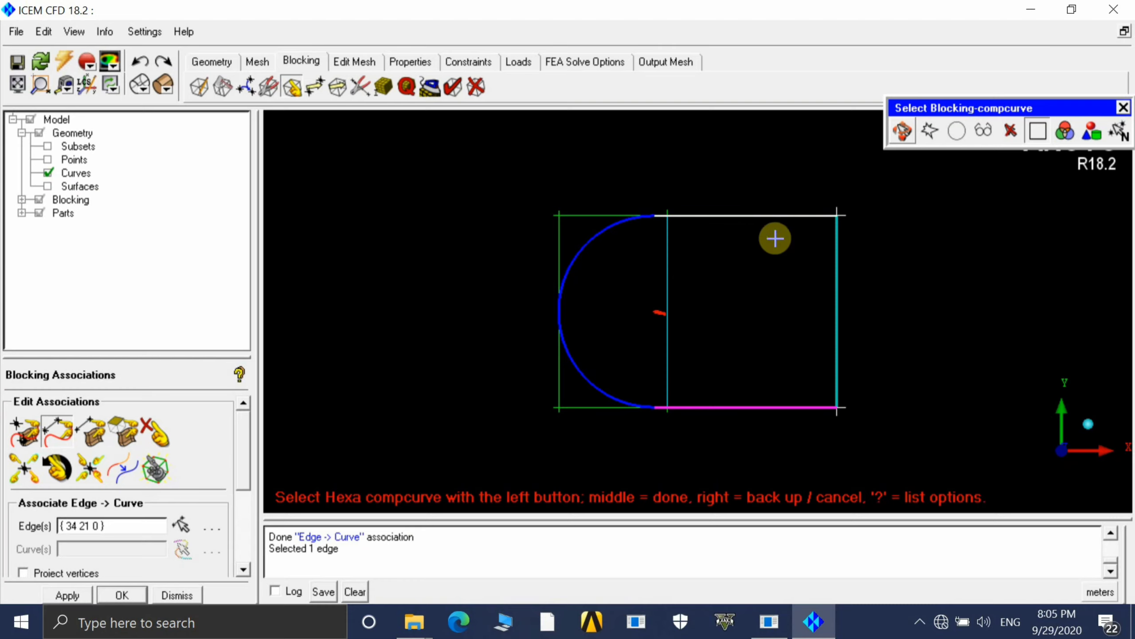
middle_click(775, 238)
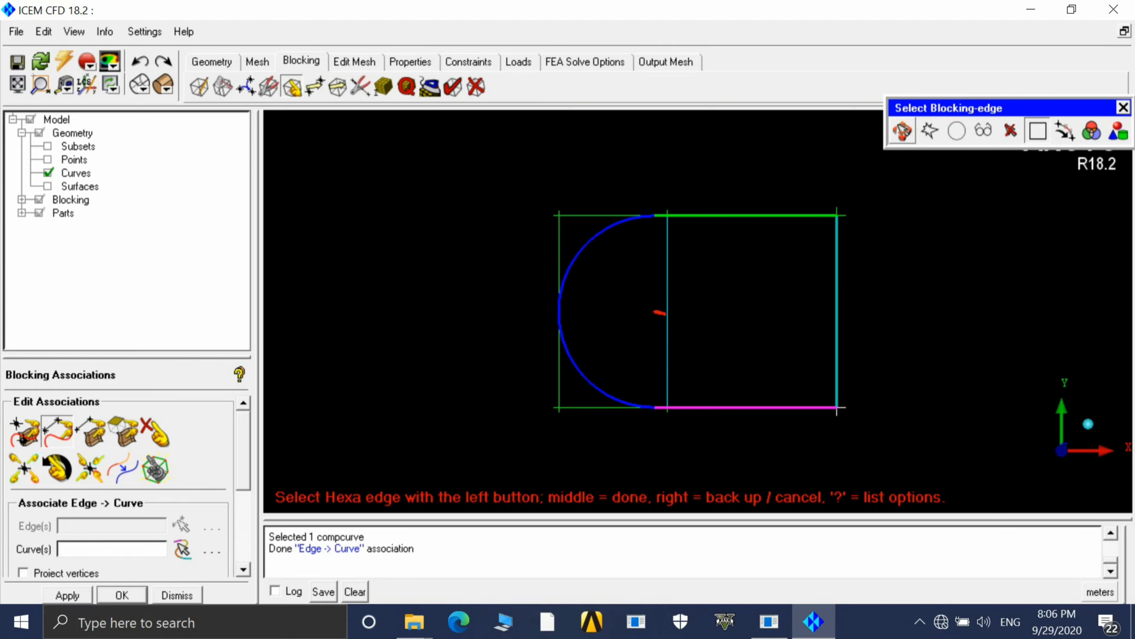
Associate the rear block's vertical outer edge and lower edge with the matching rear and lower domain curves, then hide the curves.
click(837, 318)
middle_click(836, 317)
click(837, 318)
middle_click(837, 342)
click(744, 410)
middle_click(761, 369)
click(746, 402)
middle_click(752, 387)
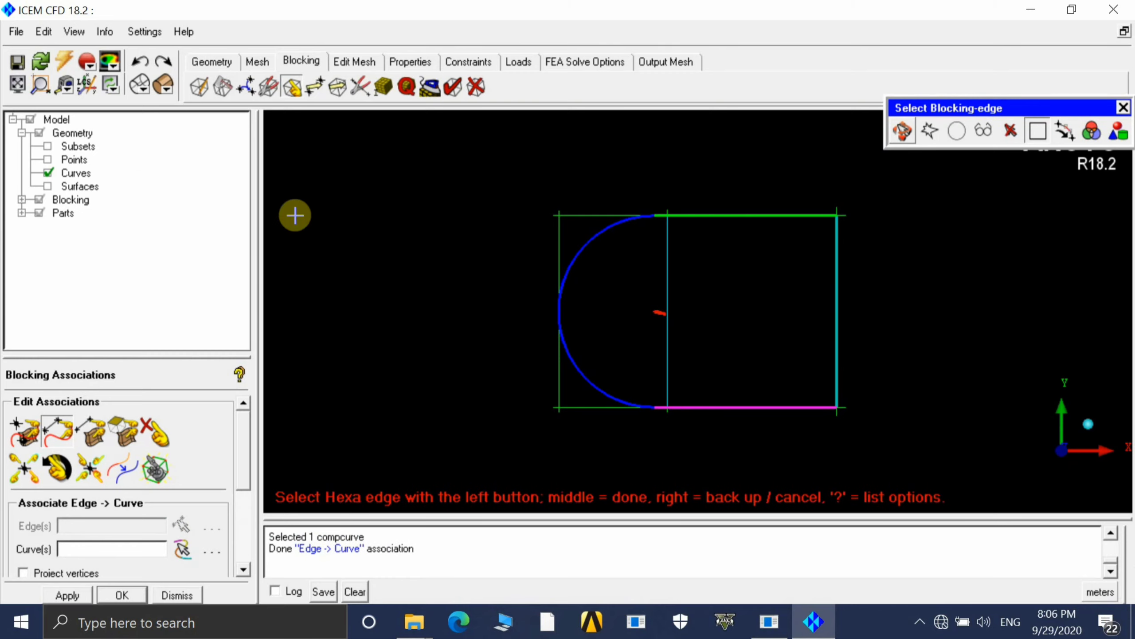
click(47, 172)
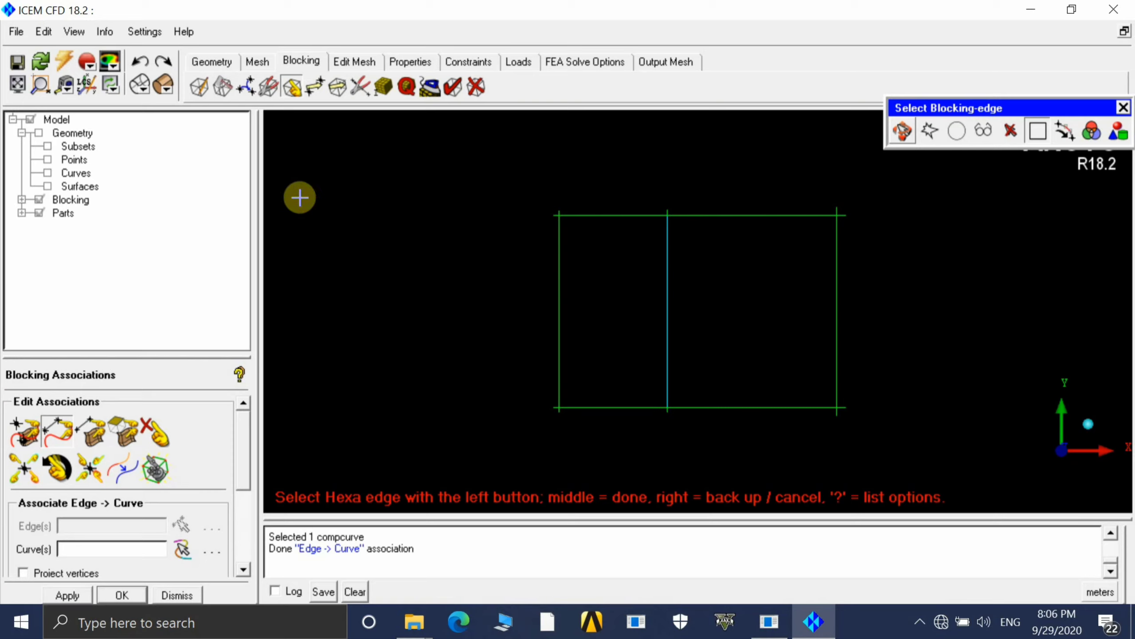
Snap all visible block vertices onto their associated geometry and display the curves again.
click(94, 462)
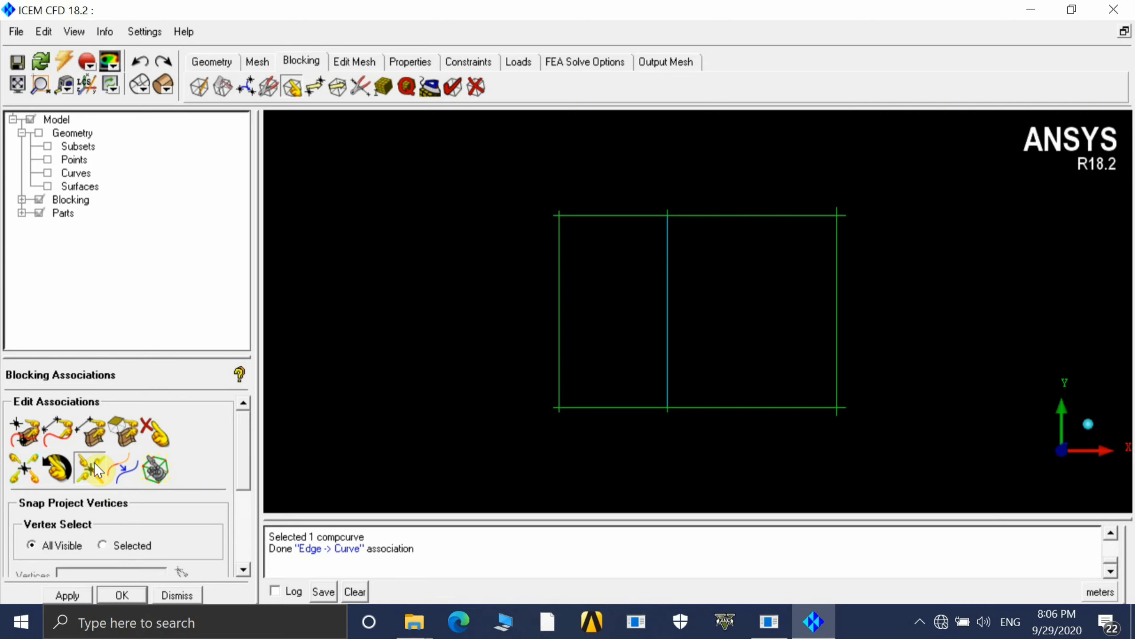
click(71, 595)
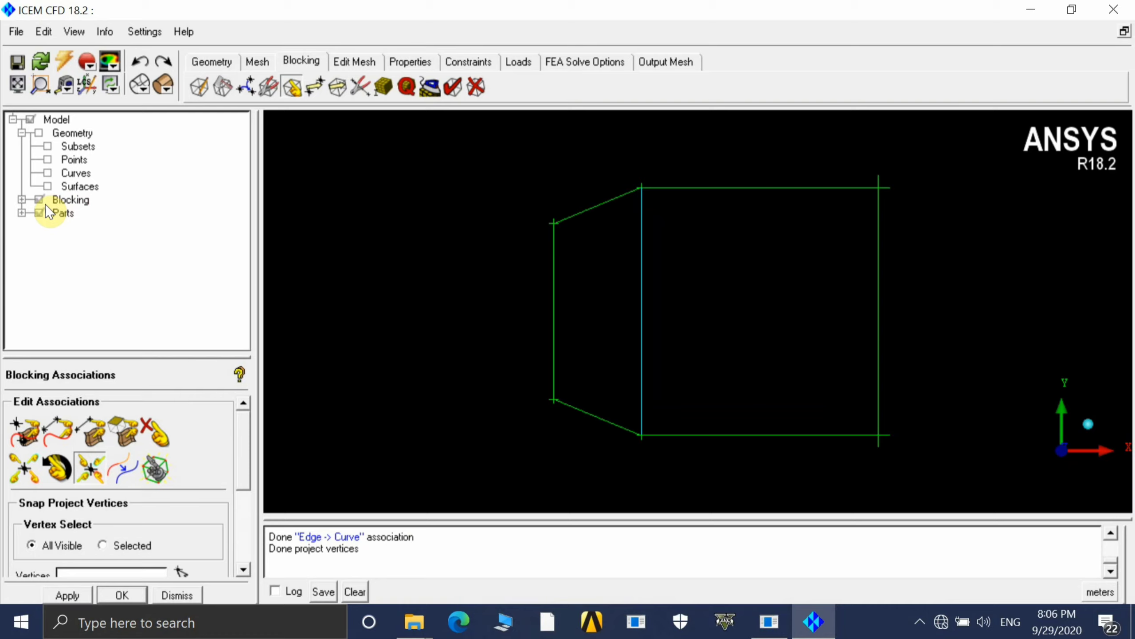
click(47, 173)
right_drag(758, 271, 689, 279)
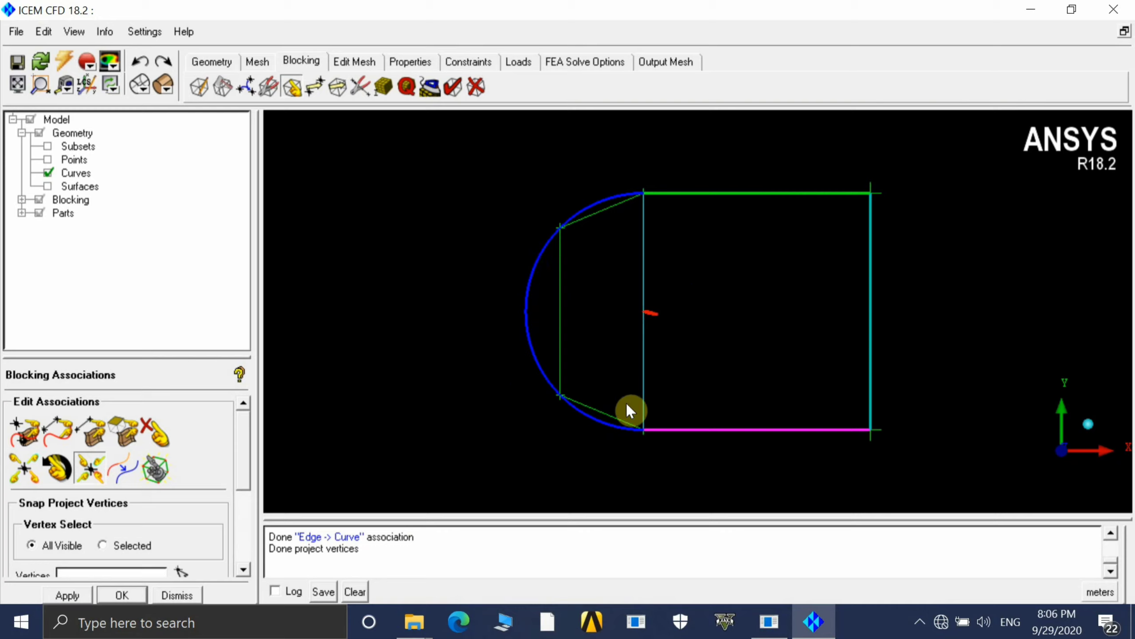
right_drag(718, 210, 616, 259)
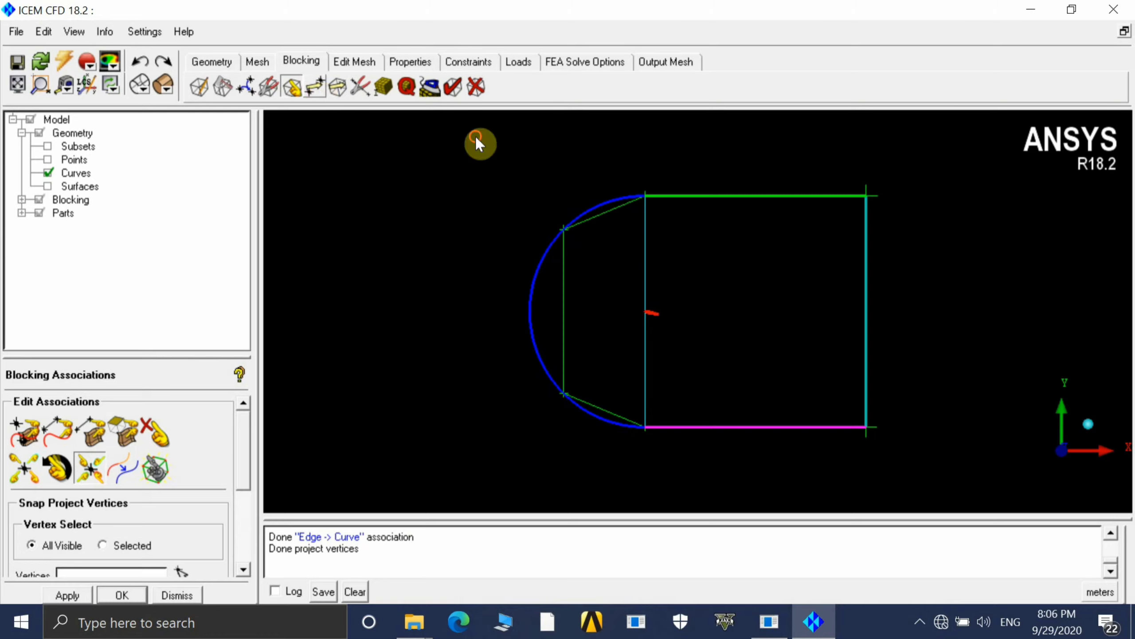
Split the front block's upper, front and lower outer edges with the Spline method to follow the semicircular inlet, and check their shape without curves.
click(315, 88)
click(364, 86)
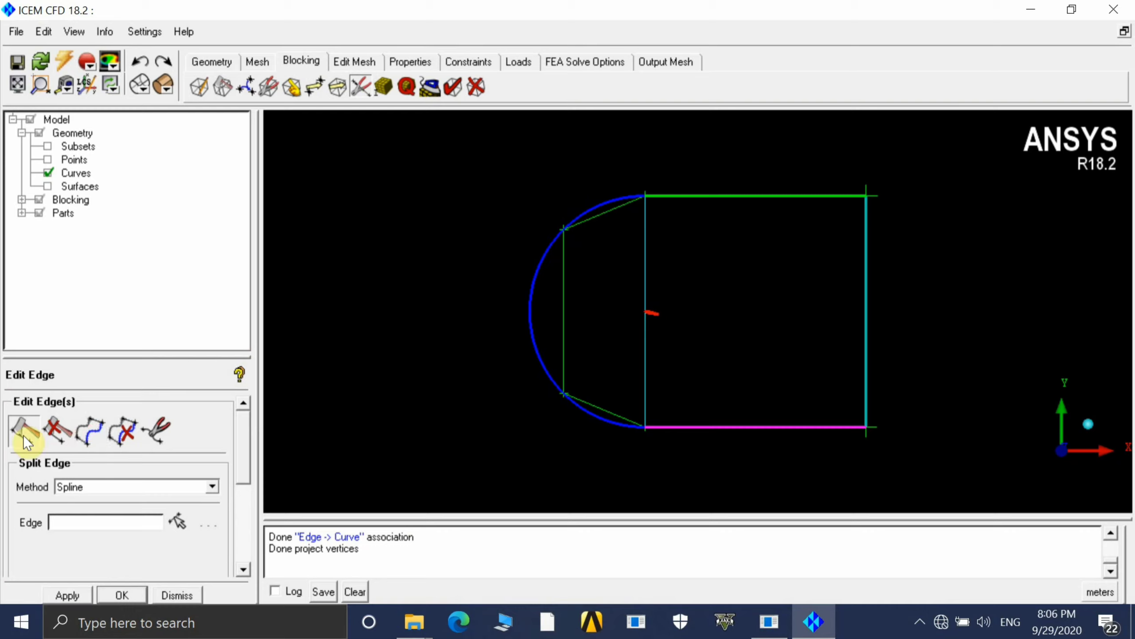
click(211, 488)
click(63, 503)
click(575, 301)
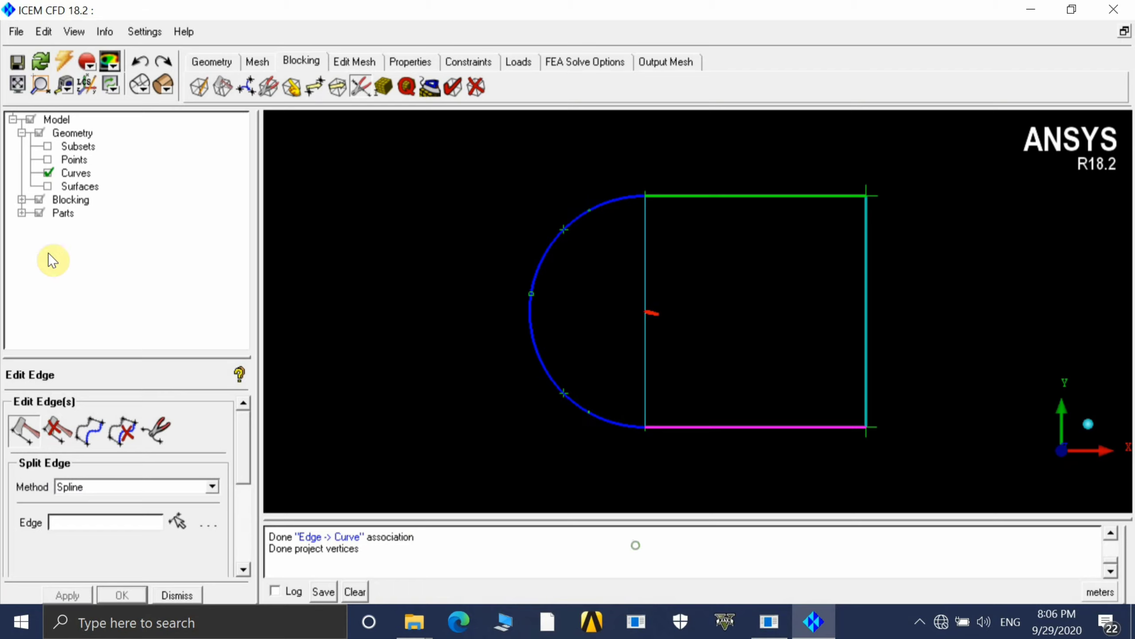
click(48, 172)
scroll(649, 334, down, 3)
drag(973, 491, 1080, 497)
click(1065, 451)
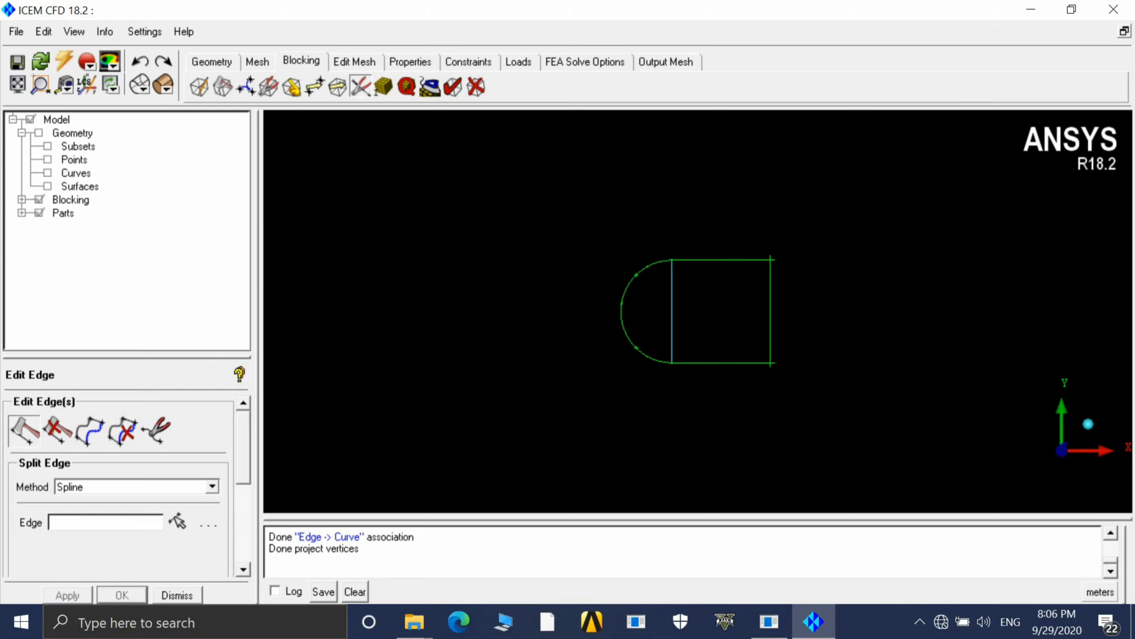
scroll(1086, 451, up, 4)
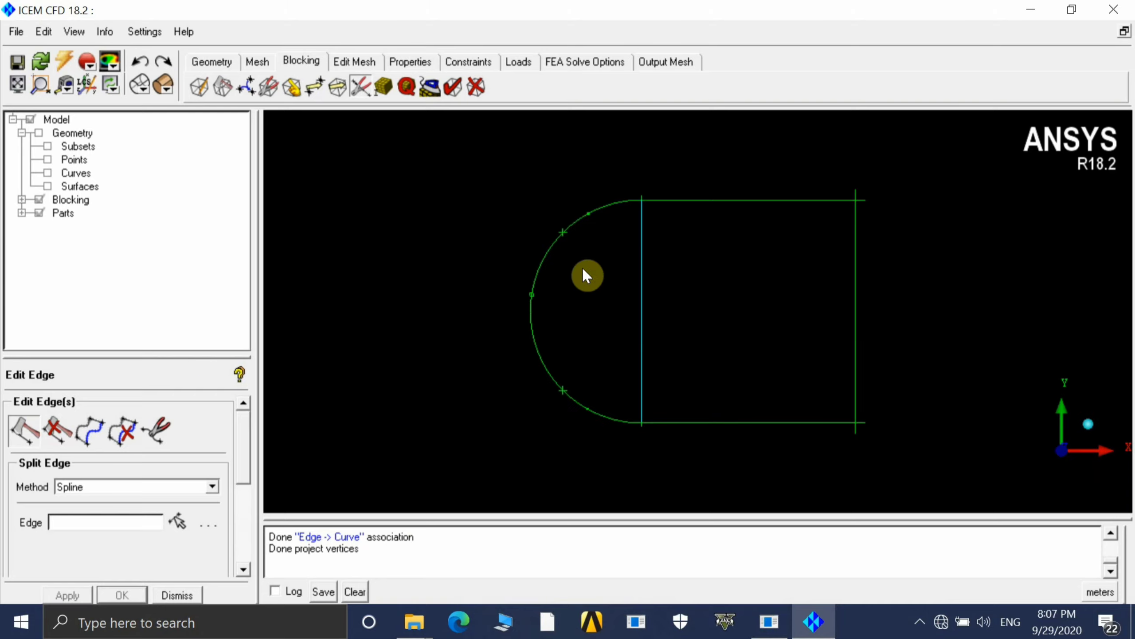
click(48, 172)
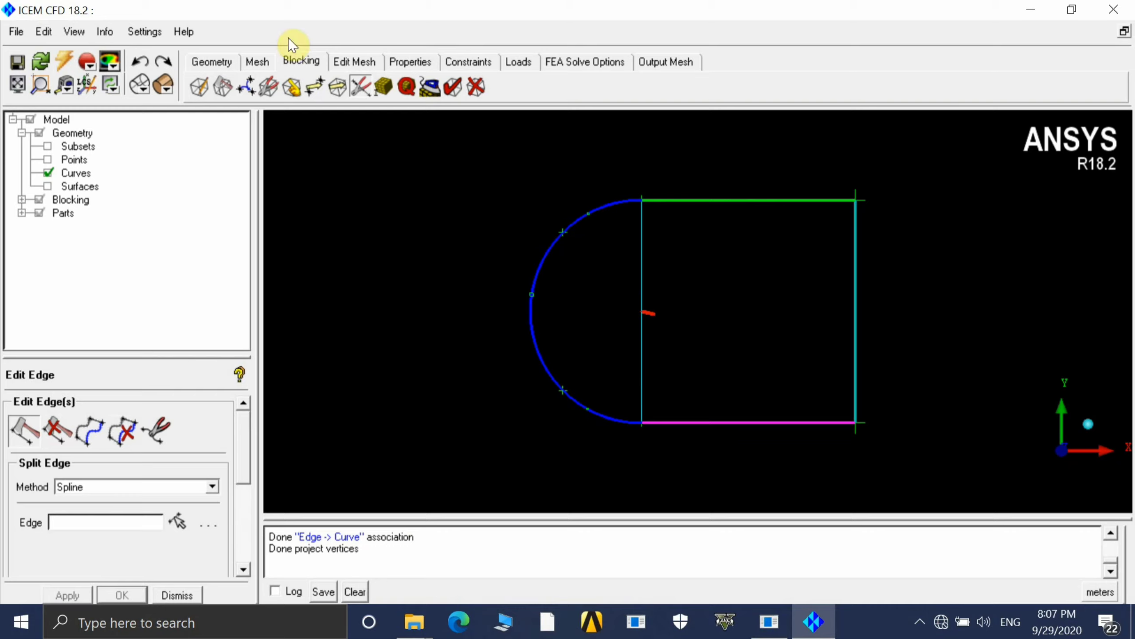
Create an O-grid from the front and rear blocks, including the rear vertical outer edge so it stays open at that boundary.
click(231, 88)
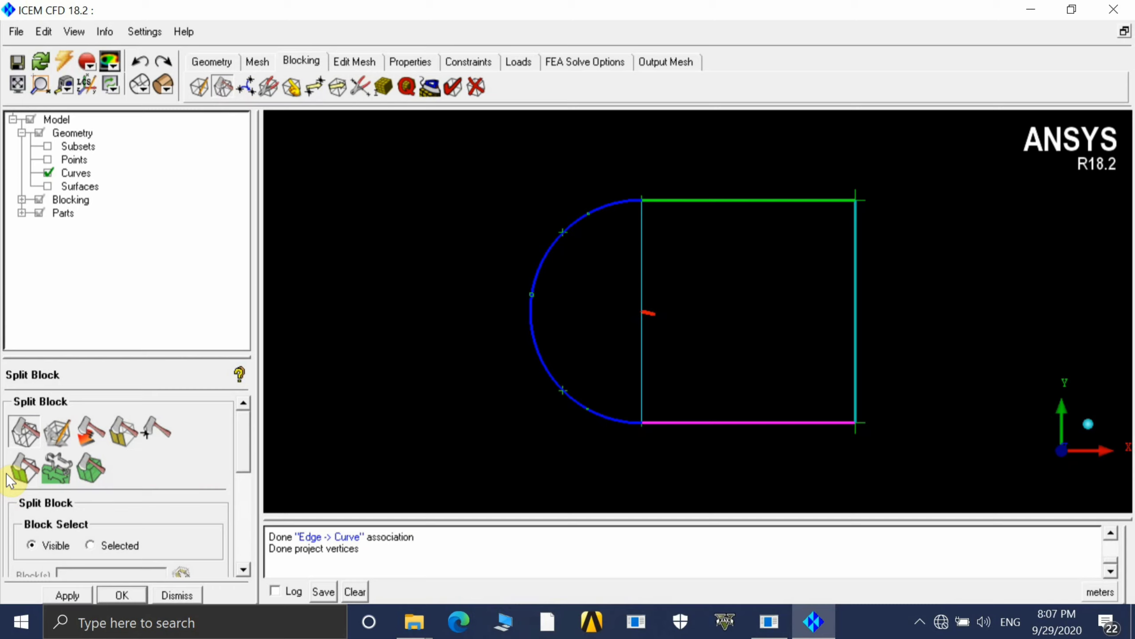
click(57, 431)
click(99, 528)
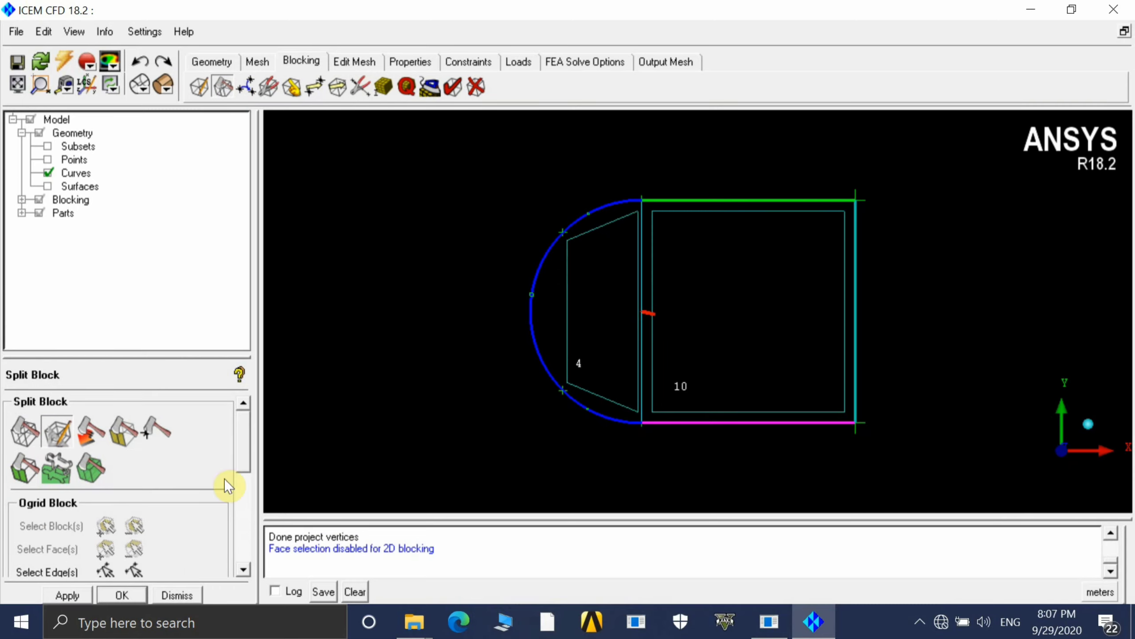
click(603, 308)
click(817, 332)
middle_click(816, 332)
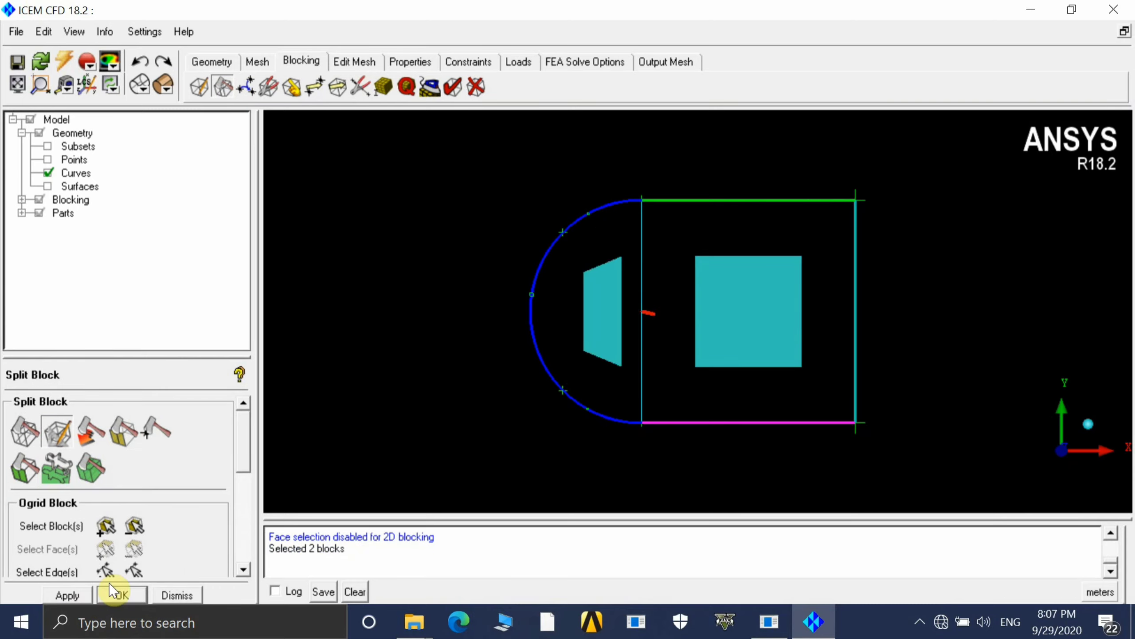
click(114, 570)
click(892, 326)
middle_click(929, 325)
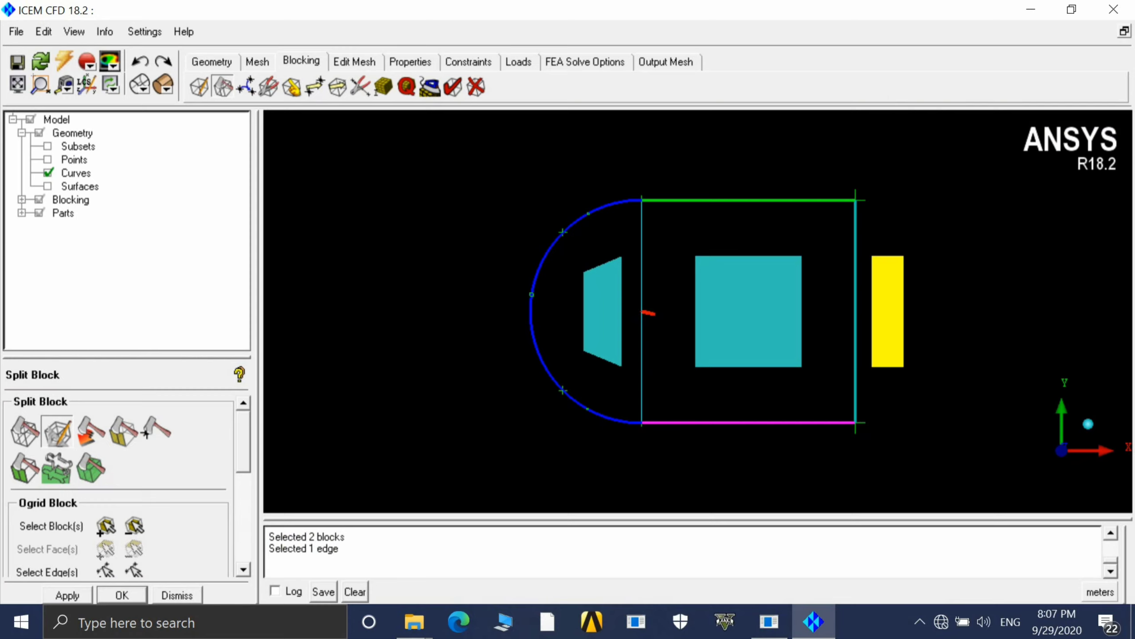
click(67, 595)
Examine the position of the new inner O-grid blocks relative to the airfoil.
scroll(656, 353, up, 3)
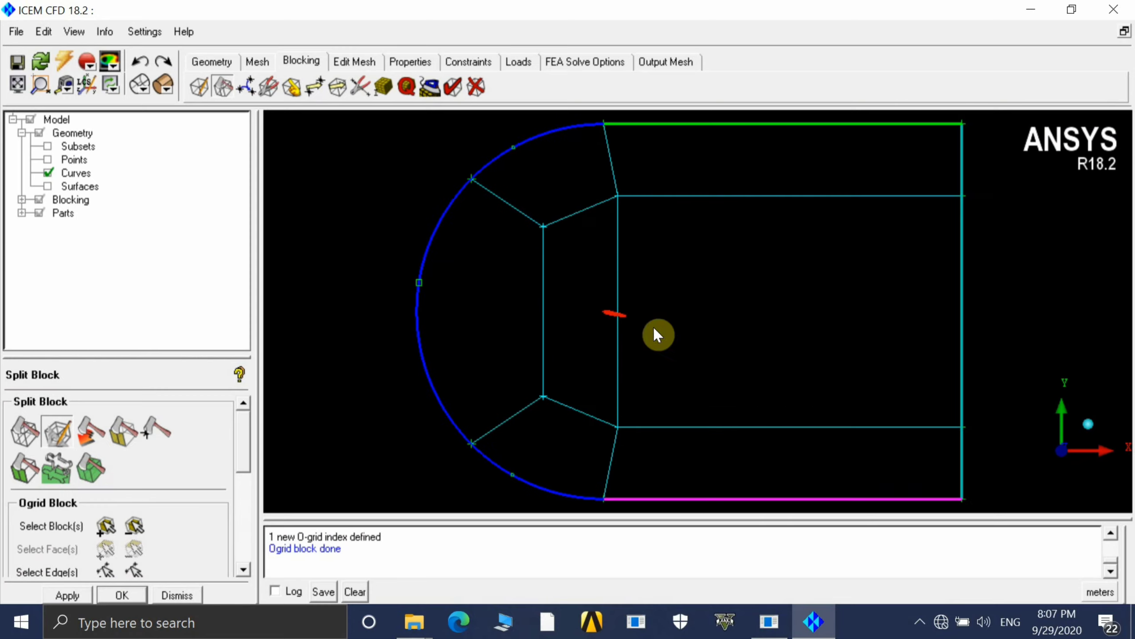
scroll(652, 323, down, 3)
scroll(615, 286, up, 2)
scroll(640, 296, up, 1)
scroll(961, 446, down, 1)
scroll(969, 402, up, 3)
scroll(616, 358, up, 4)
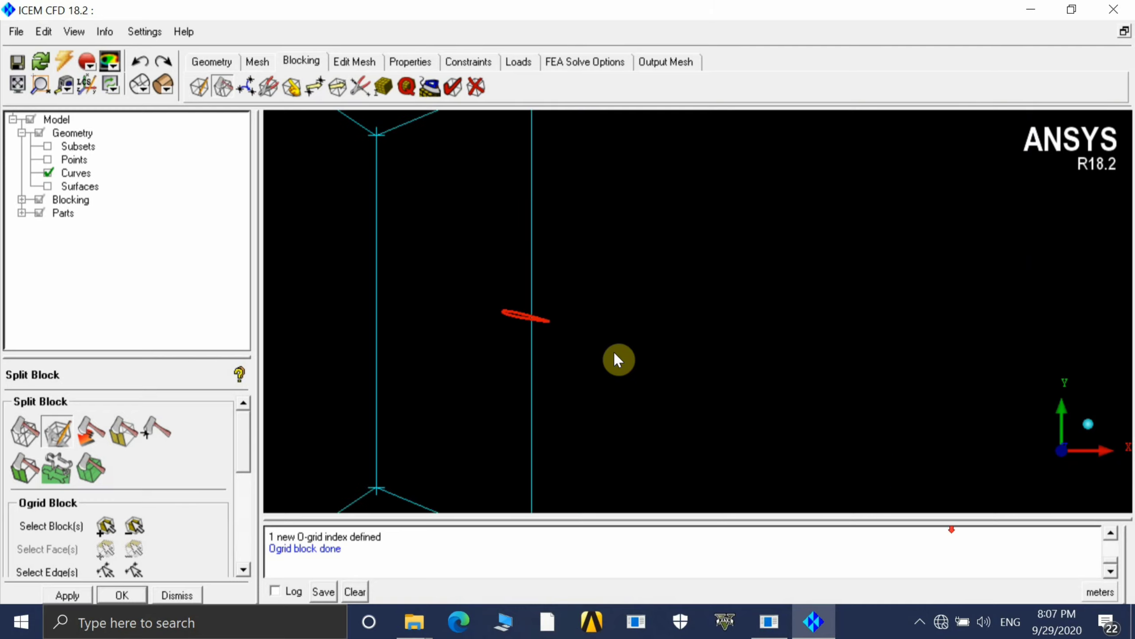
scroll(429, 398, down, 2)
scroll(610, 398, down, 5)
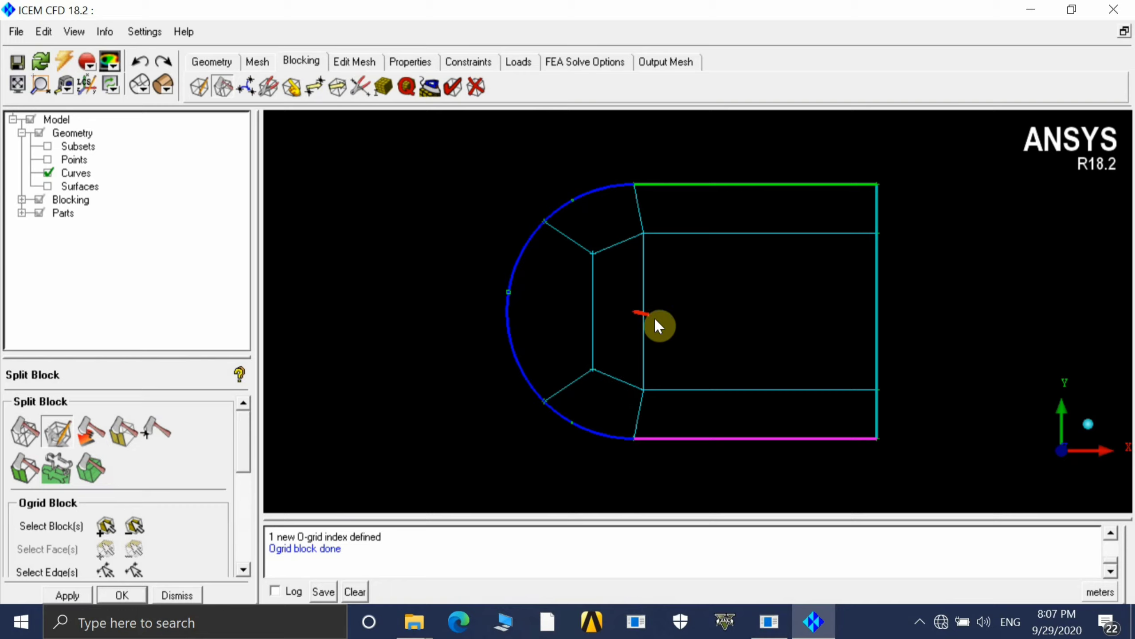
Associate the inner front block's upper, front and lower edges with the airfoil curve.
click(299, 87)
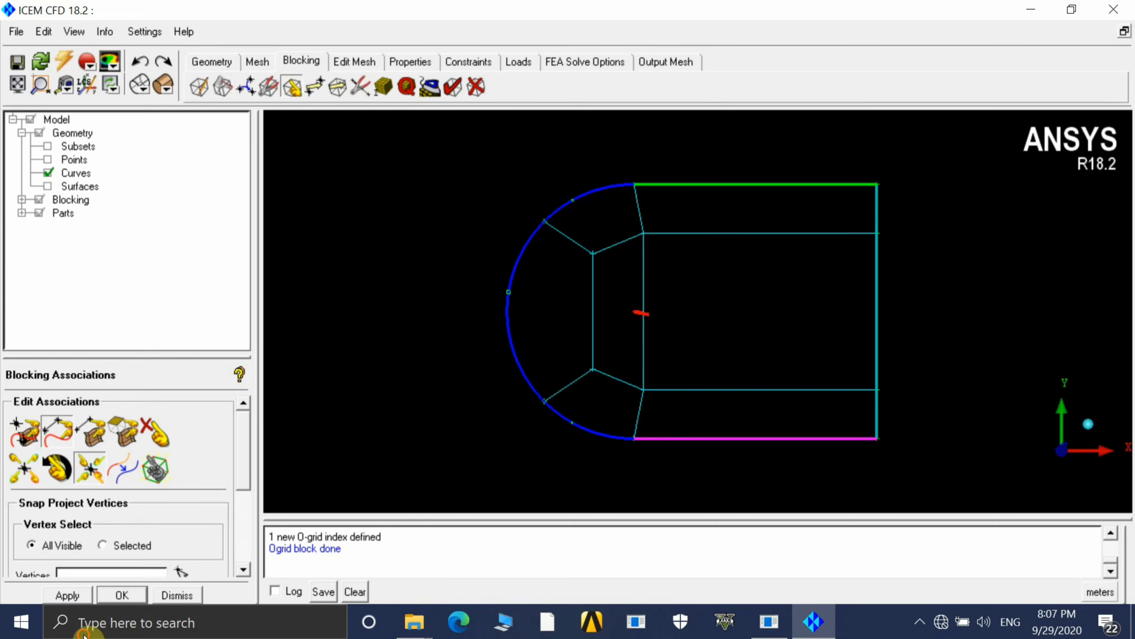
click(57, 431)
click(592, 296)
click(616, 242)
click(616, 378)
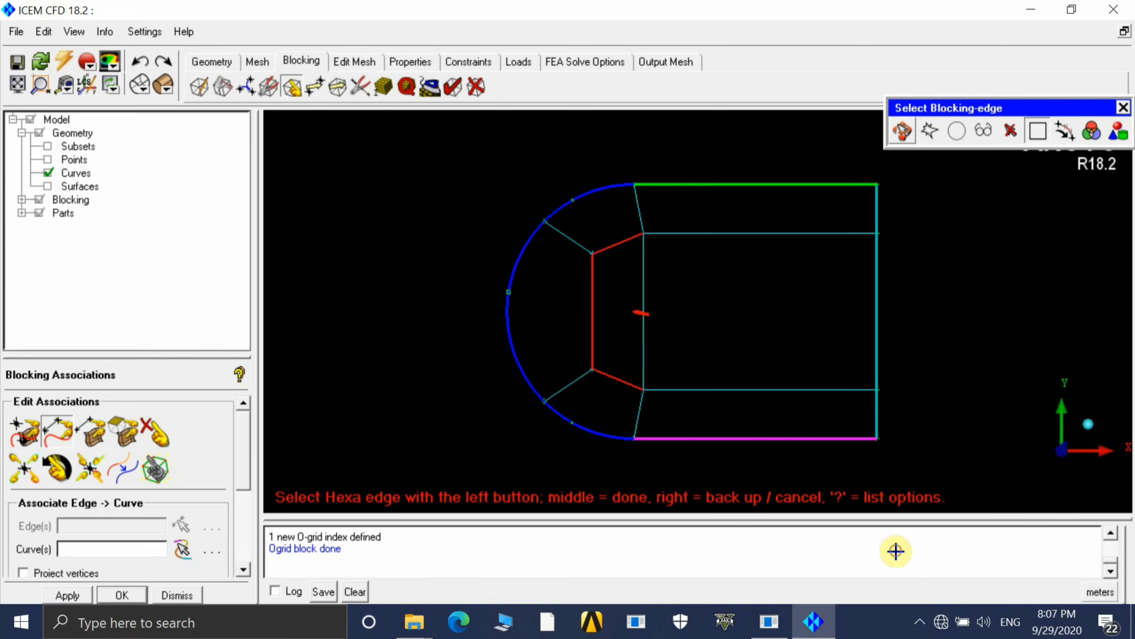
middle_click(621, 328)
scroll(621, 325, up, 5)
click(530, 333)
middle_click(530, 333)
scroll(529, 333, down, 3)
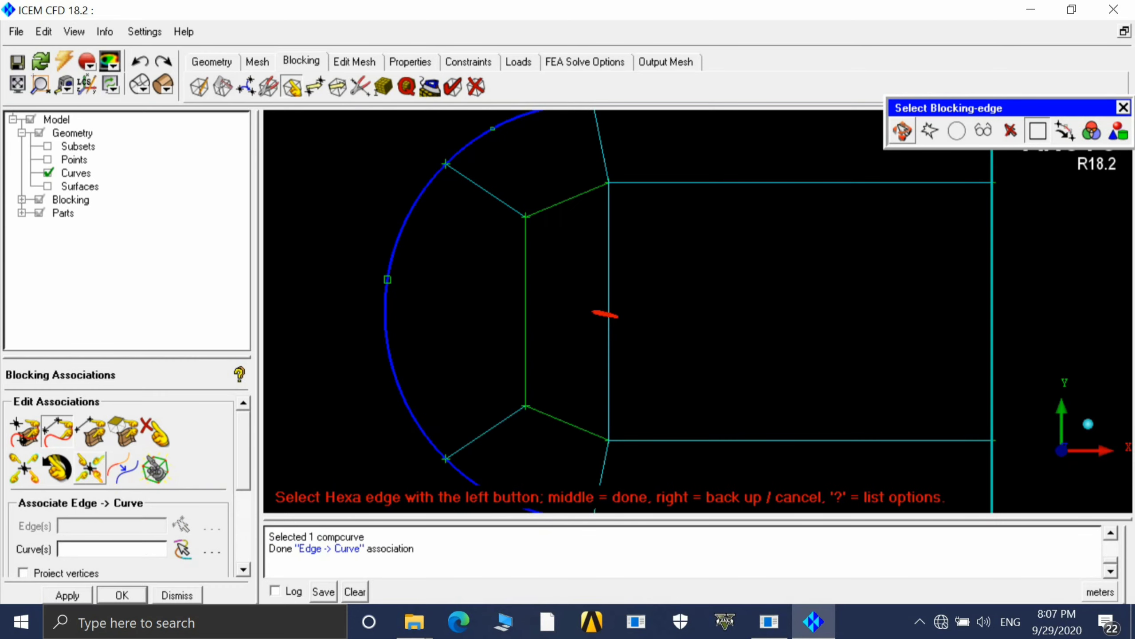
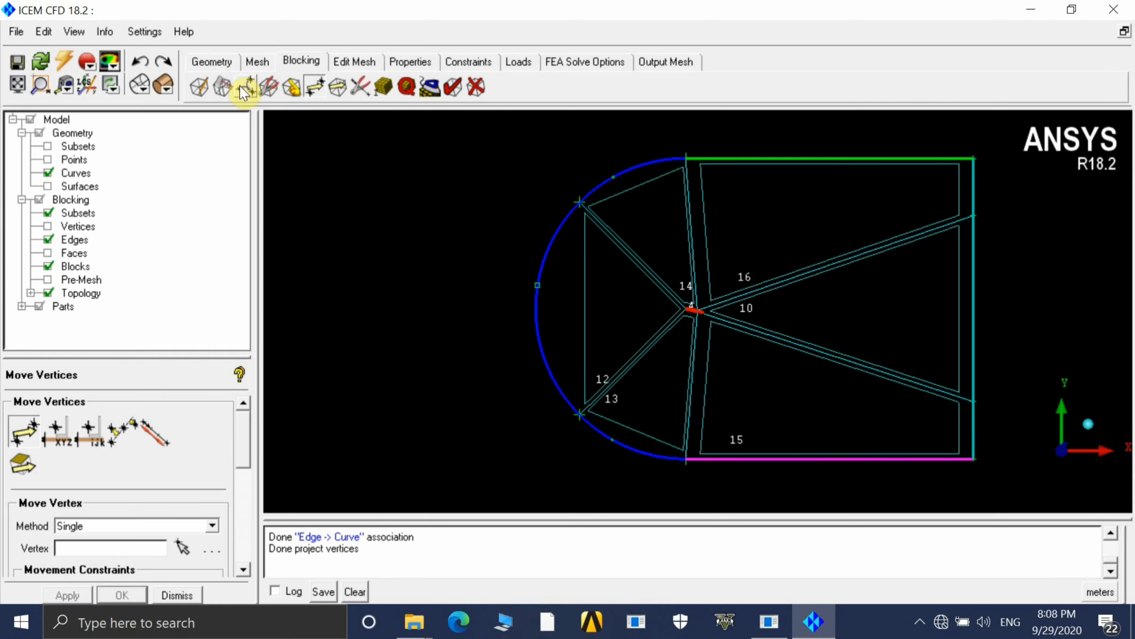
Collapse rear block 10 behind the airfoil, using the short vertical edge crossing the airfoil as the collapse direction.
click(251, 88)
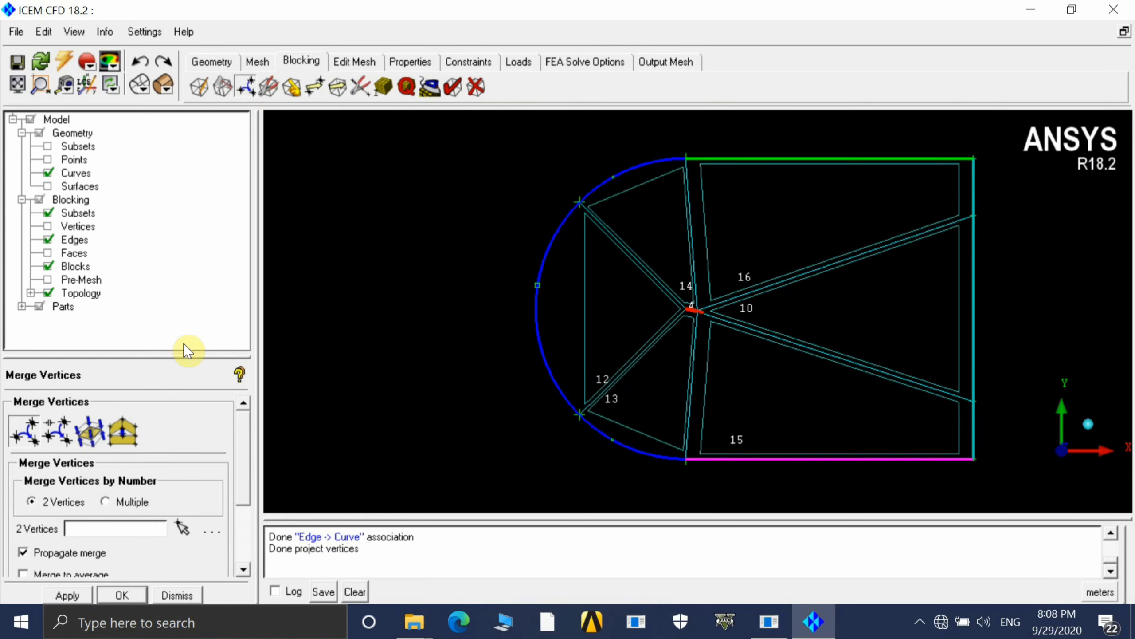
click(89, 431)
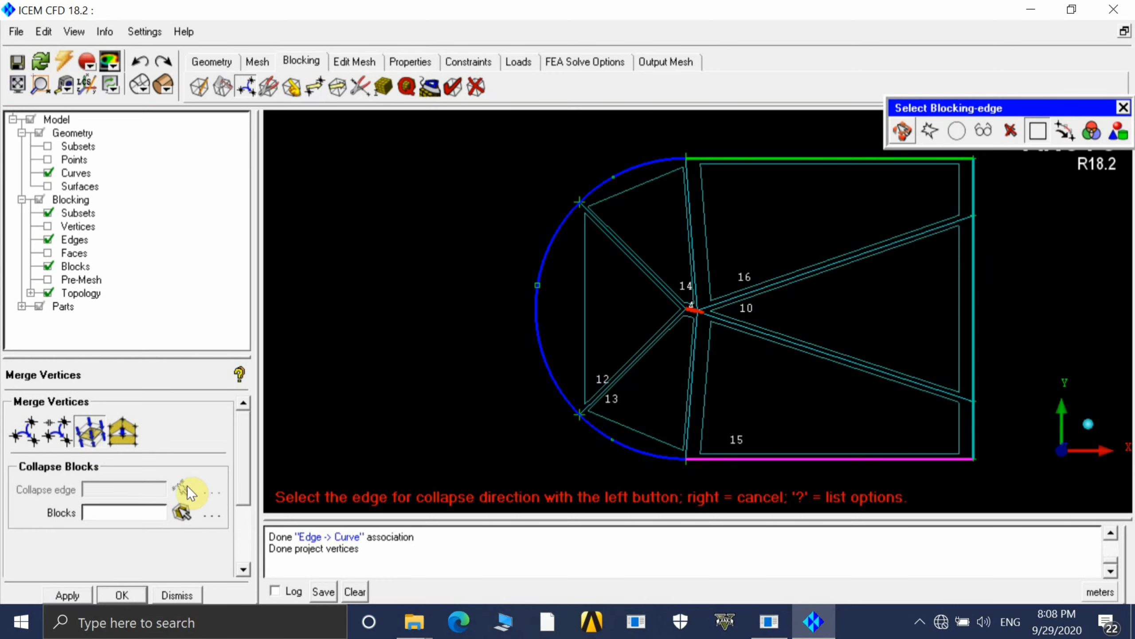
scroll(816, 266, up, 10)
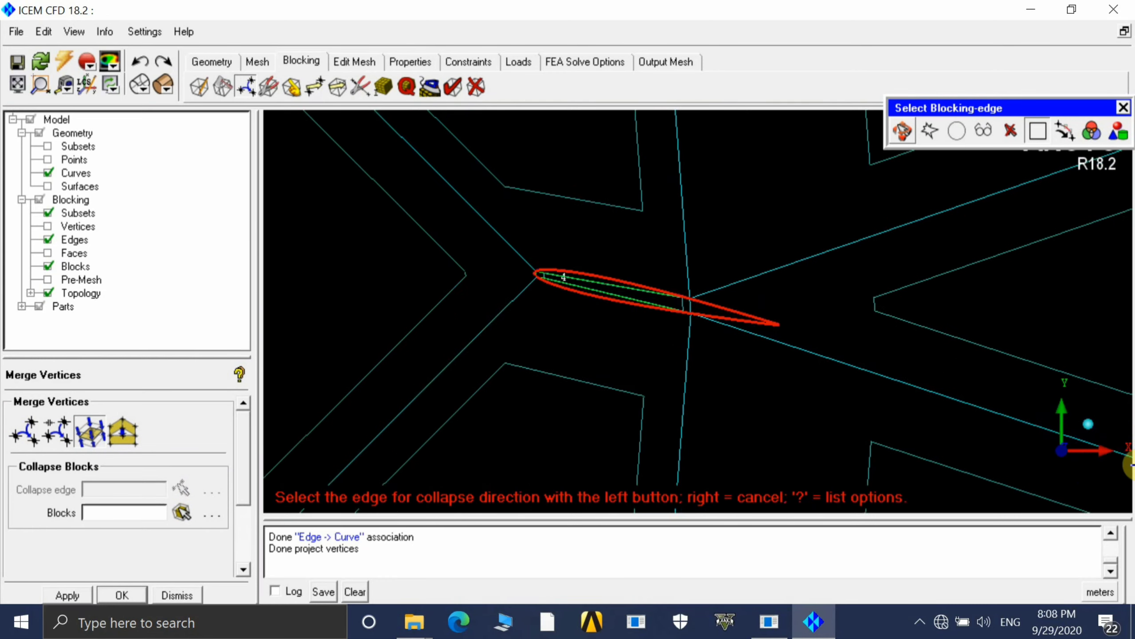
scroll(1130, 465, up, 3)
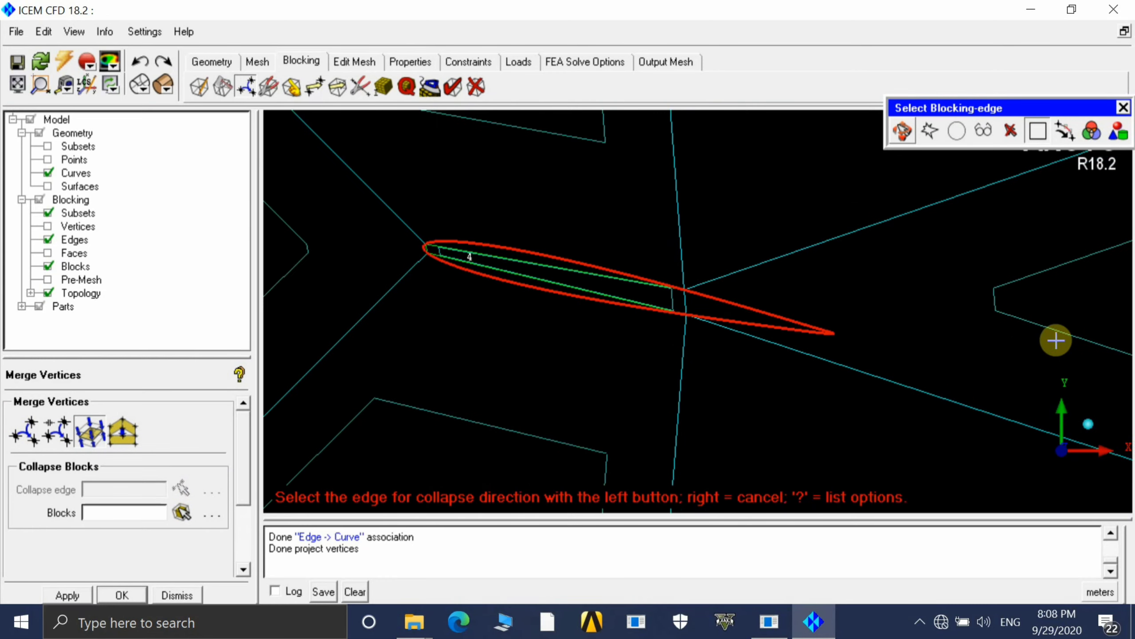
click(674, 303)
right_click(814, 312)
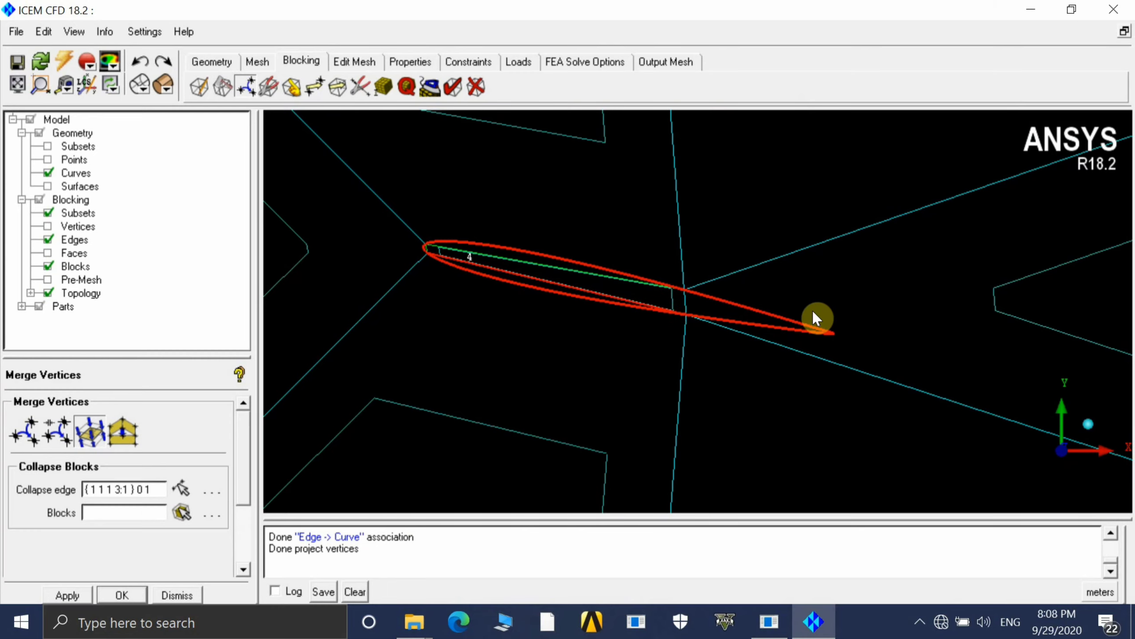
click(181, 487)
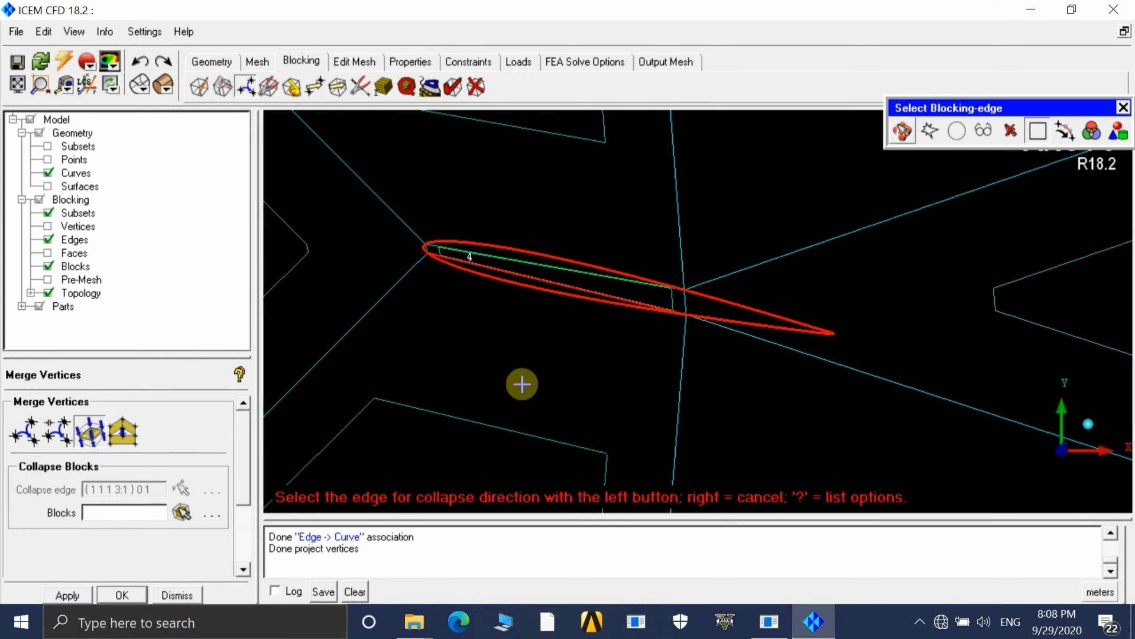
click(678, 304)
middle_click(919, 341)
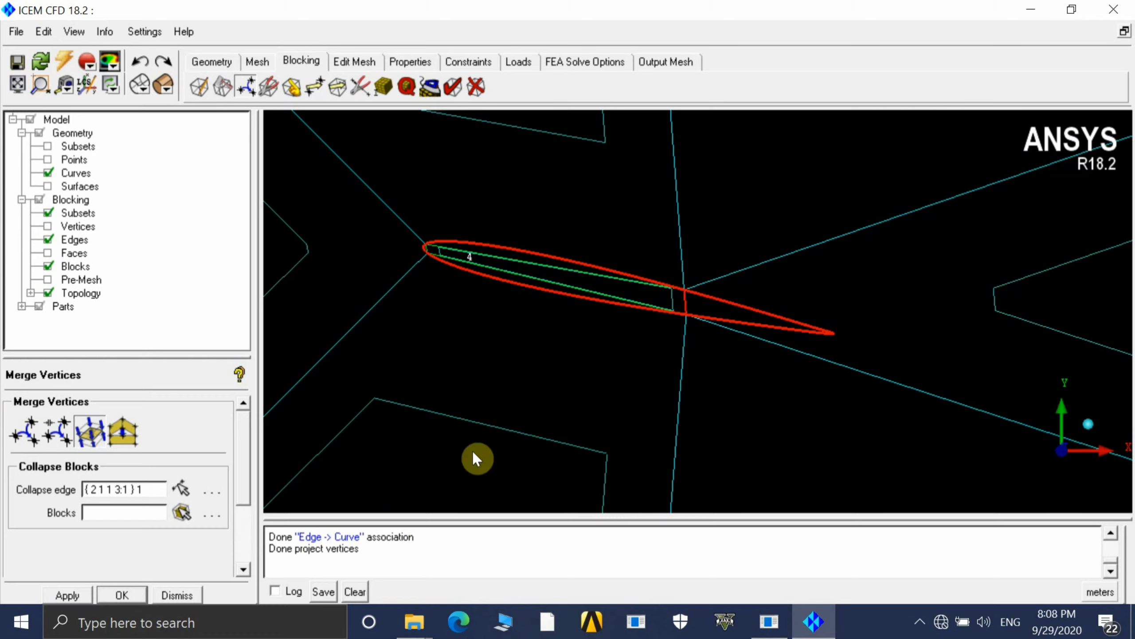
click(182, 512)
scroll(922, 284, down, 2)
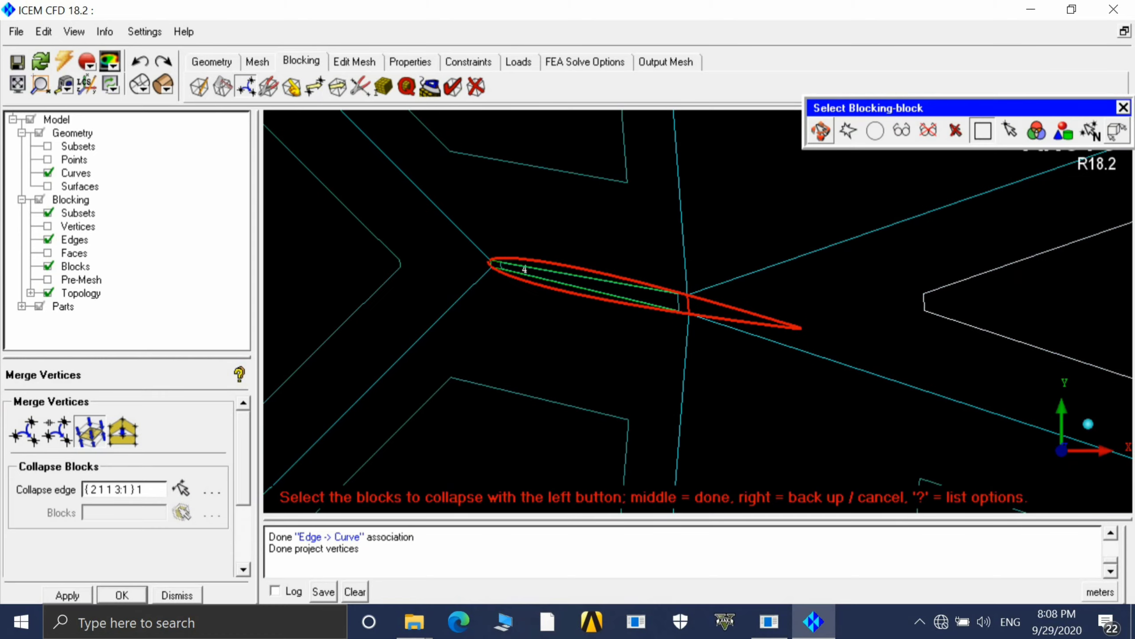
middle_click(919, 305)
scroll(907, 313, down, 3)
middle_click(891, 321)
scroll(849, 313, down, 7)
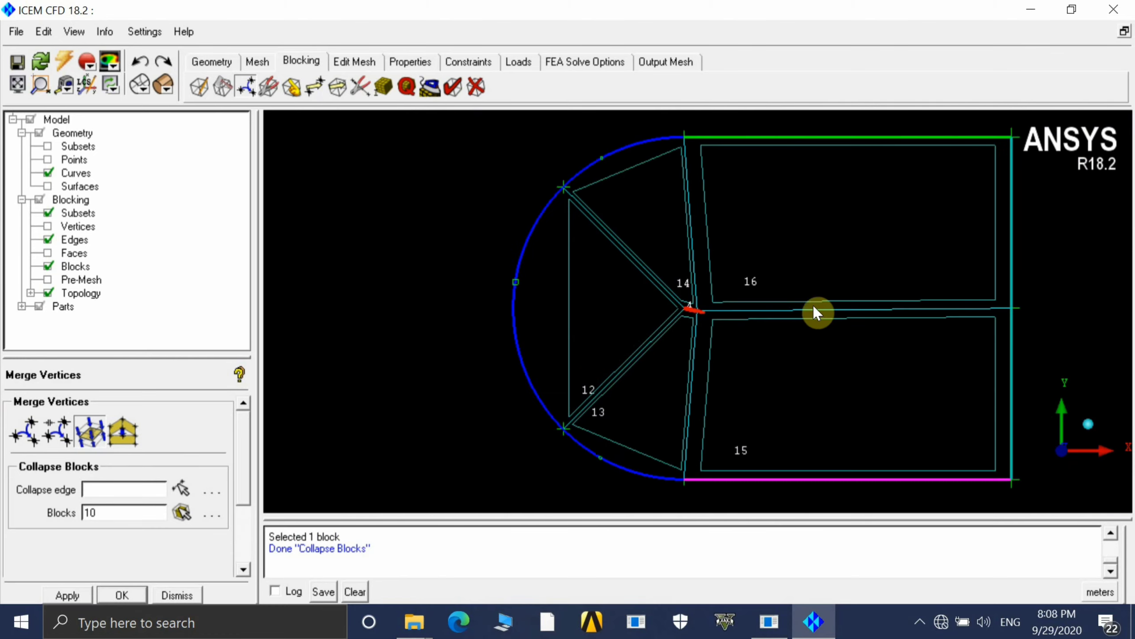
Display the geometry points to expose the airfoil's trailing-edge point near the collapsed vertex.
scroll(1001, 330, down, 1)
scroll(768, 302, up, 5)
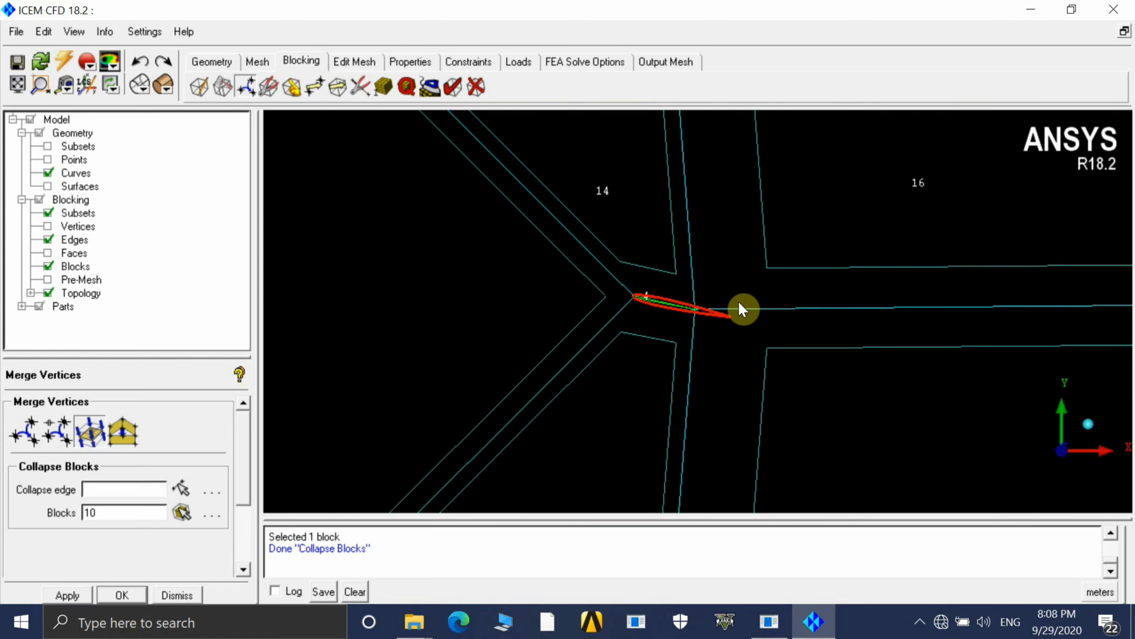
scroll(739, 310, up, 6)
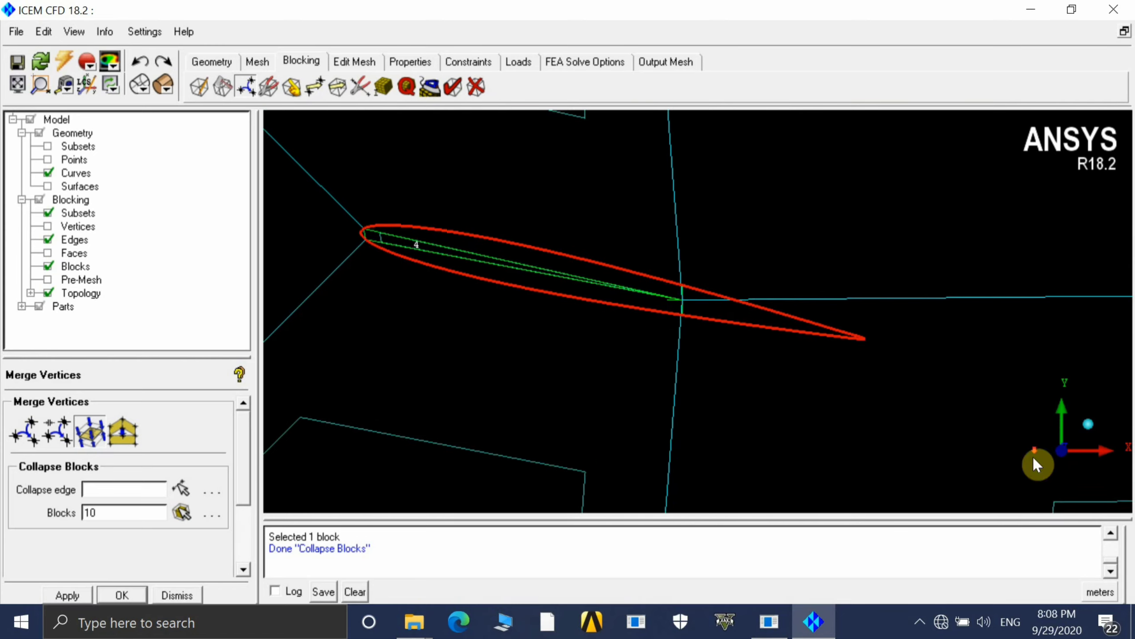
scroll(652, 297, up, 4)
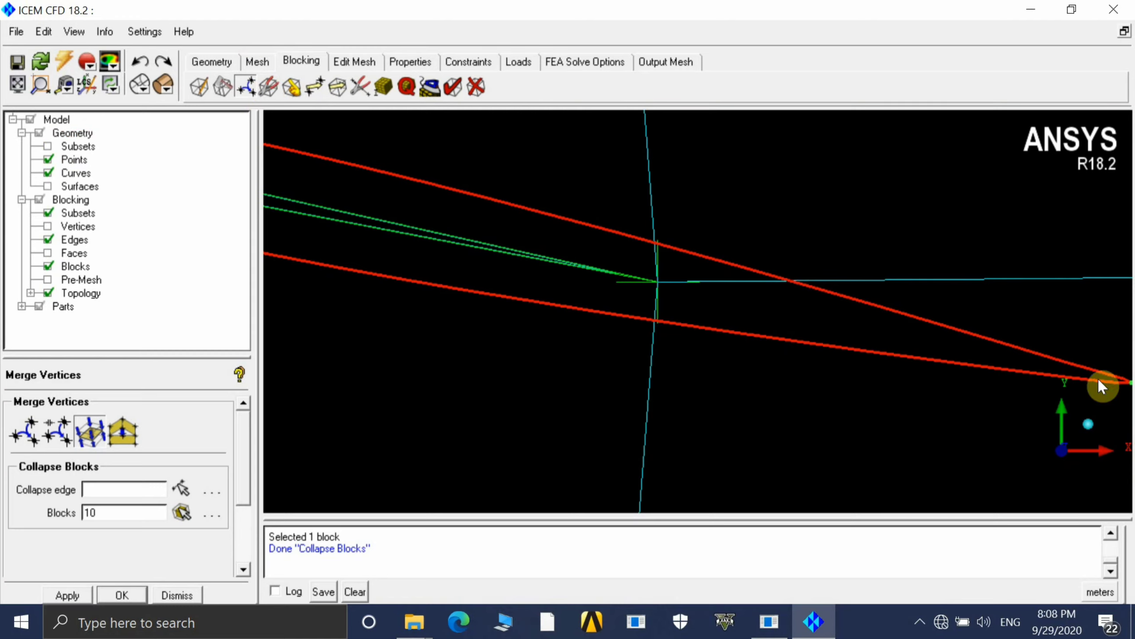
scroll(1099, 386, down, 2)
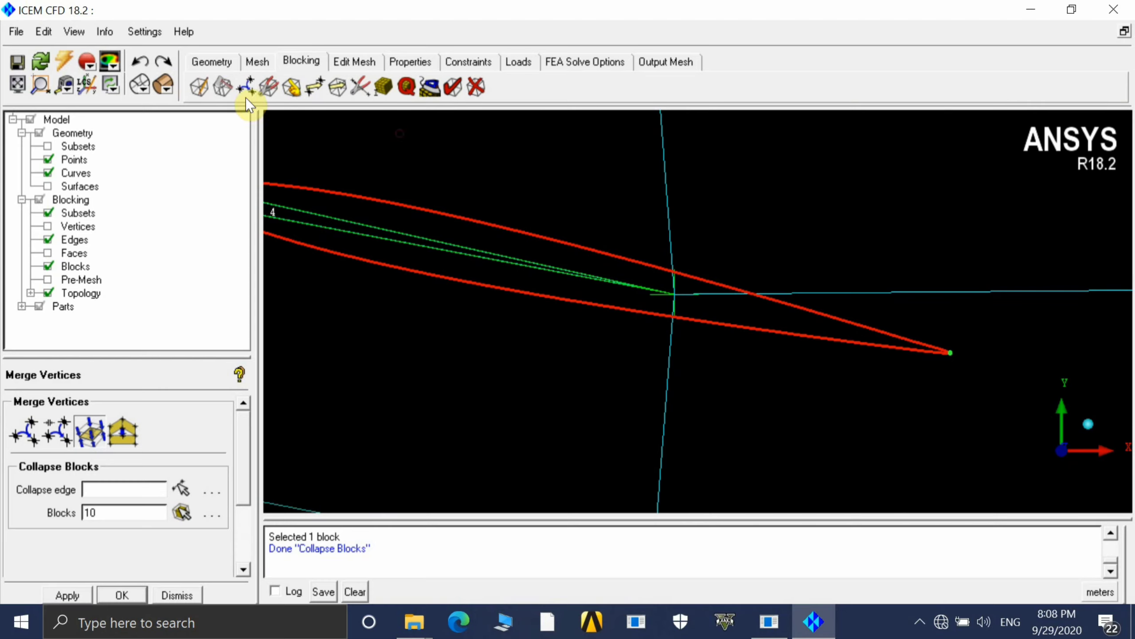
click(269, 86)
click(361, 84)
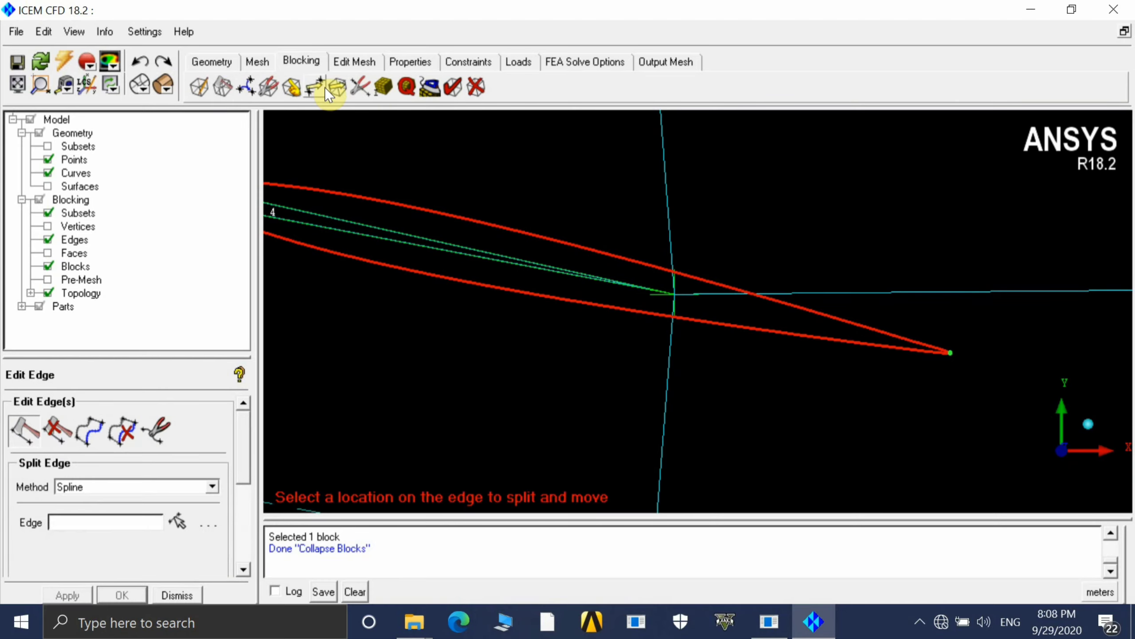
click(919, 622)
right_click(902, 586)
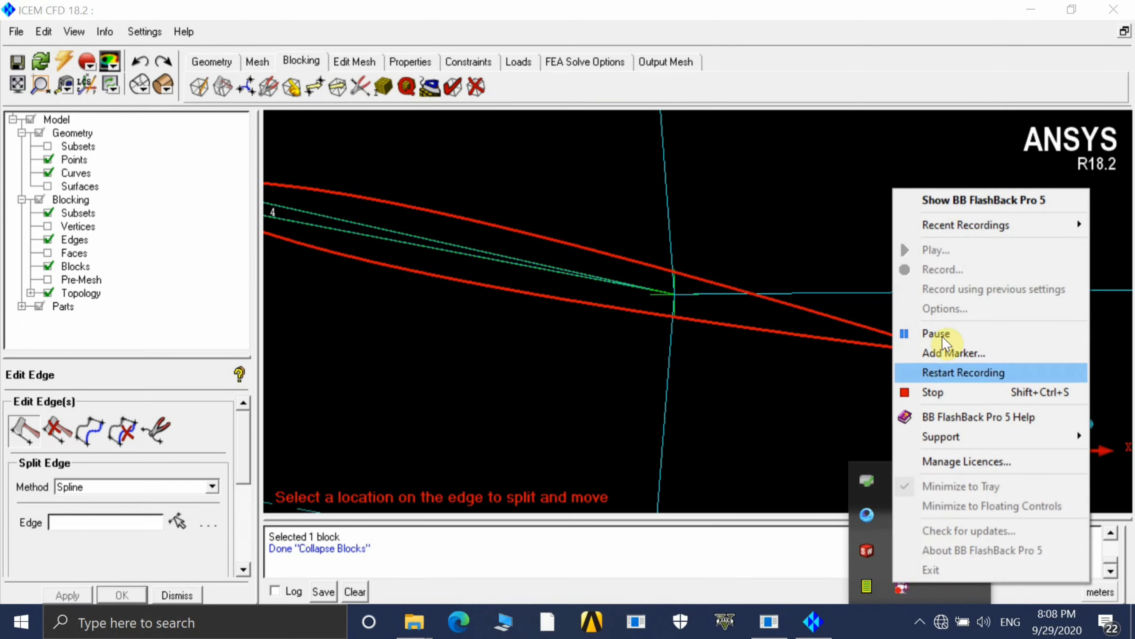
click(935, 331)
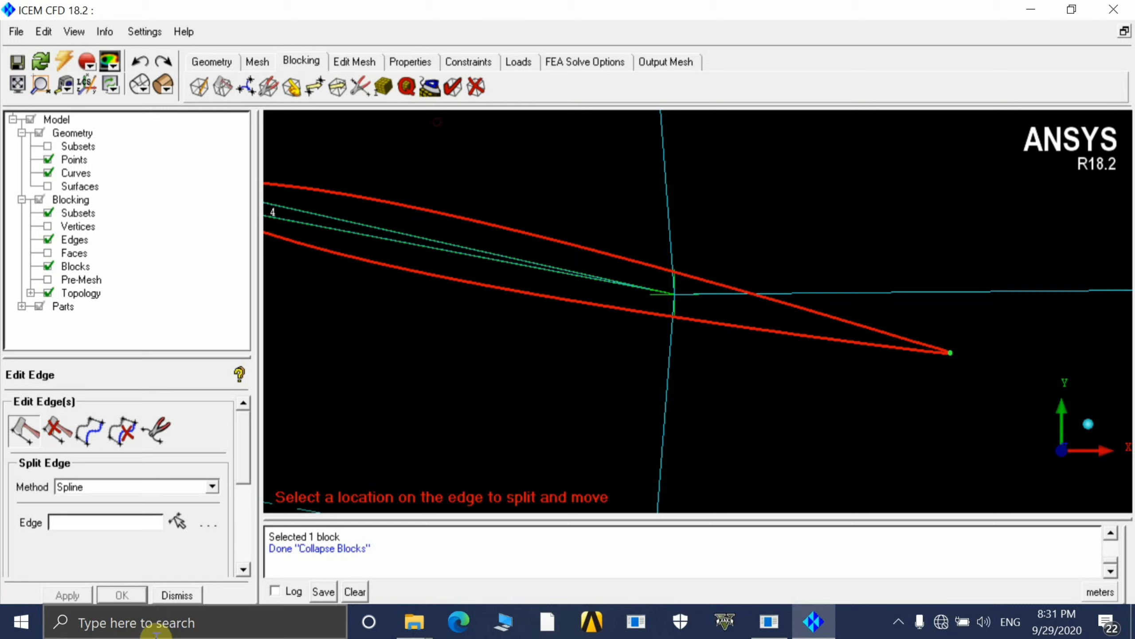
click(177, 595)
Associate the collapsed vertex at the rear of the inner block with the airfoil's trailing-edge point.
click(293, 86)
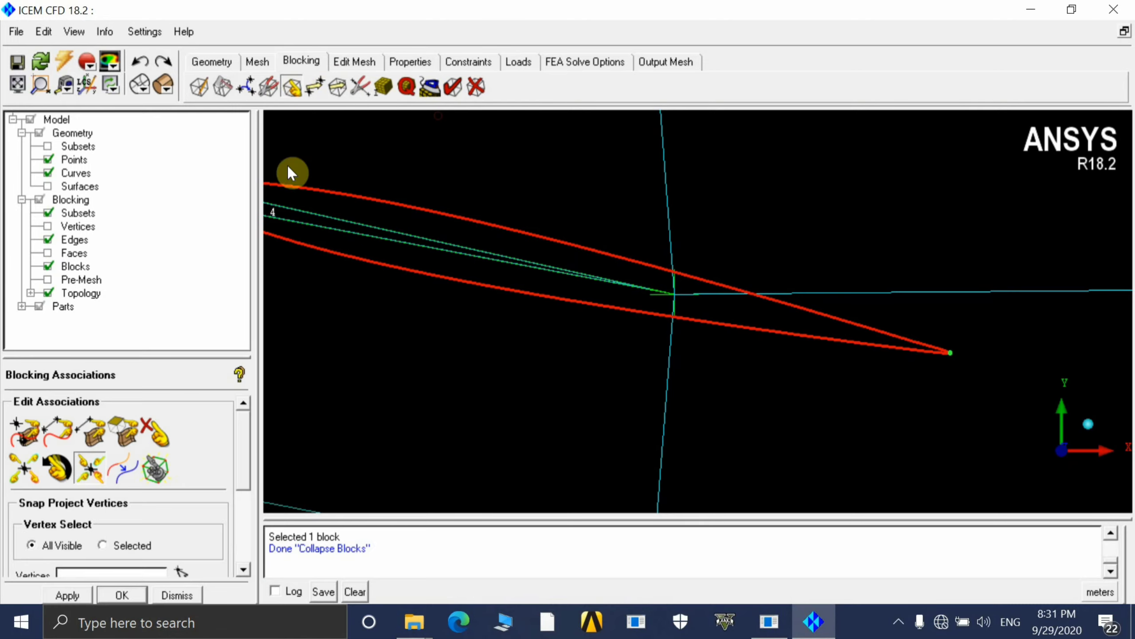
click(28, 438)
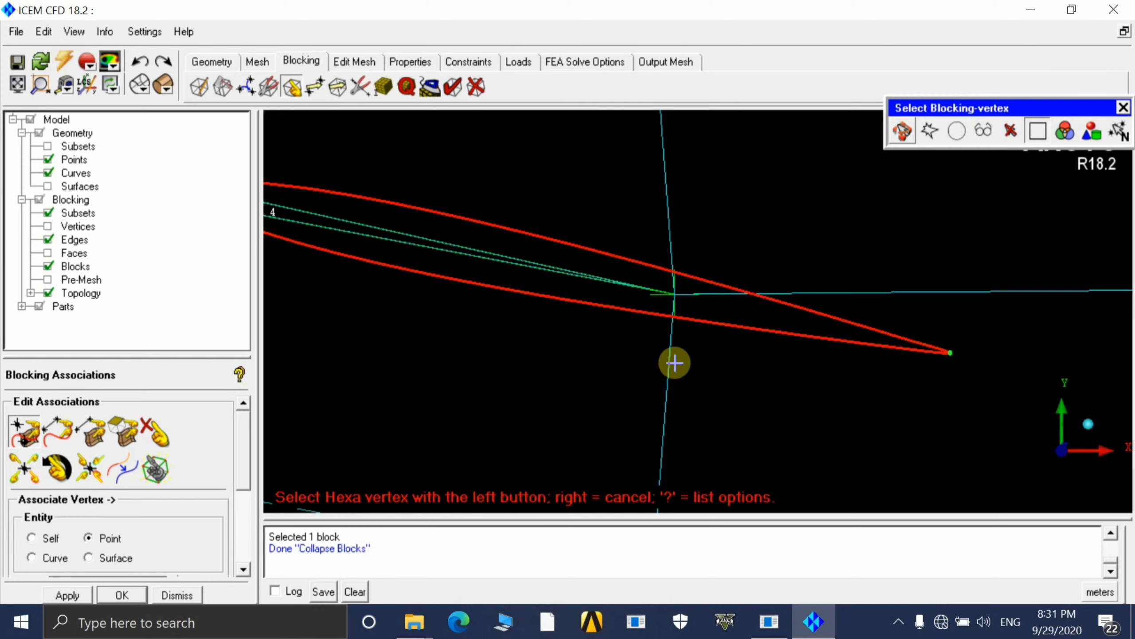
click(673, 294)
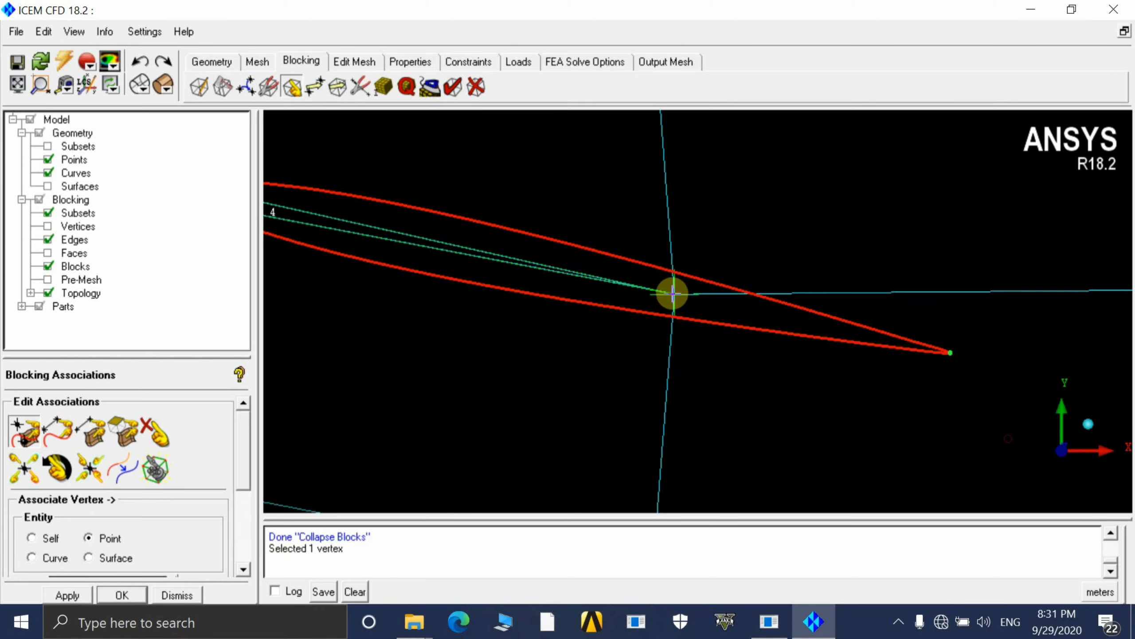
click(958, 356)
scroll(913, 376, down, 6)
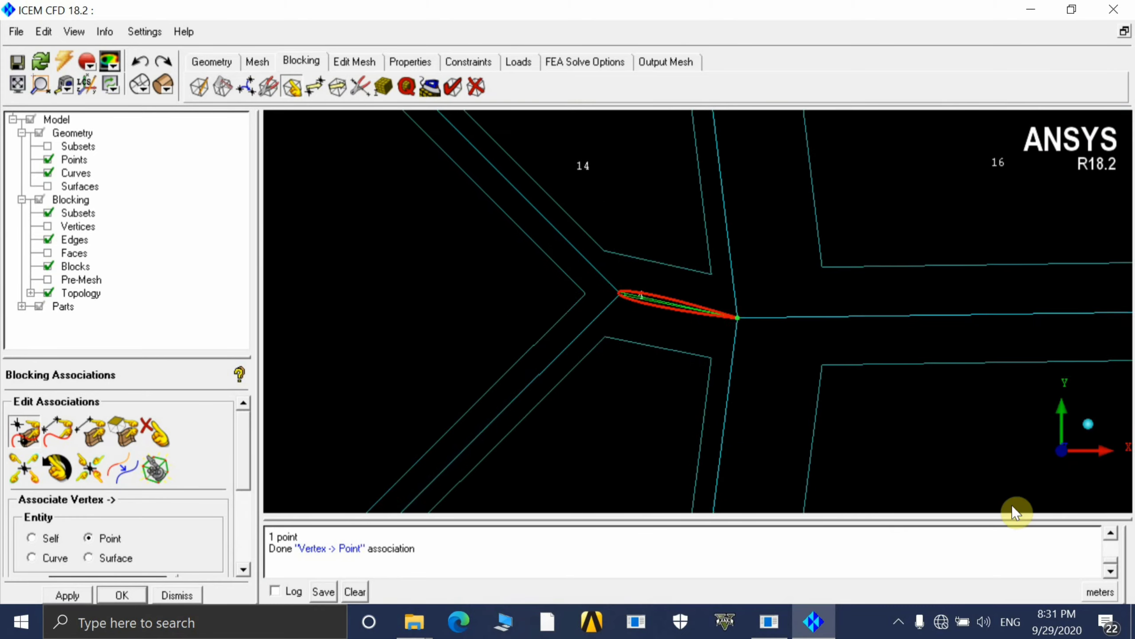
scroll(1015, 511, down, 2)
Hide the block display and compare the inner block's edges with the airfoil curve.
click(48, 267)
scroll(760, 342, up, 8)
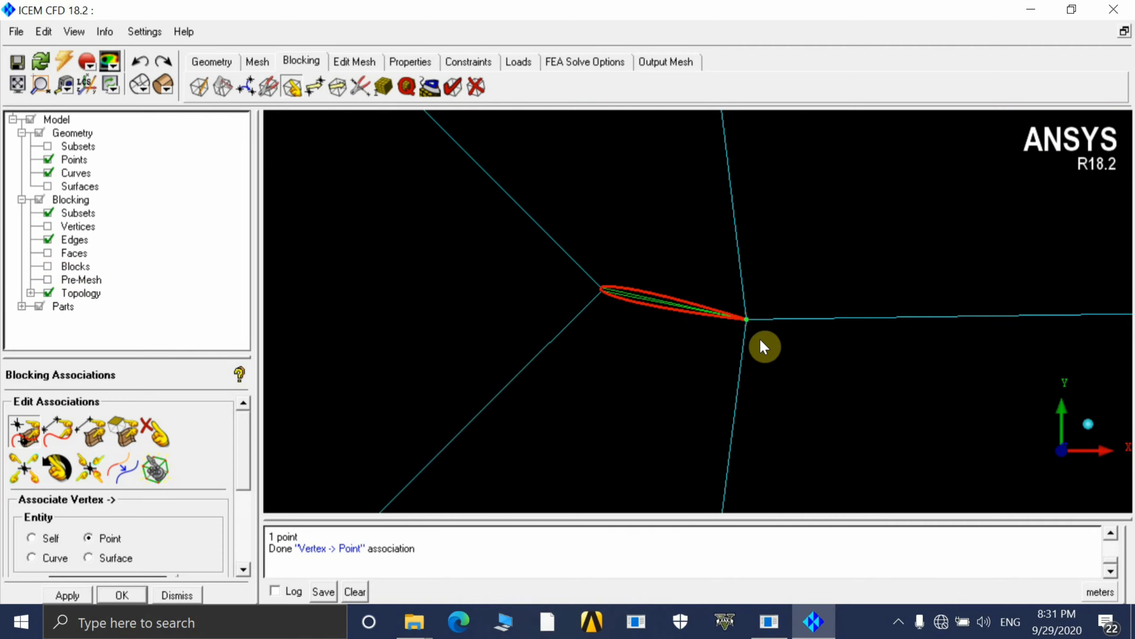
scroll(700, 309, up, 3)
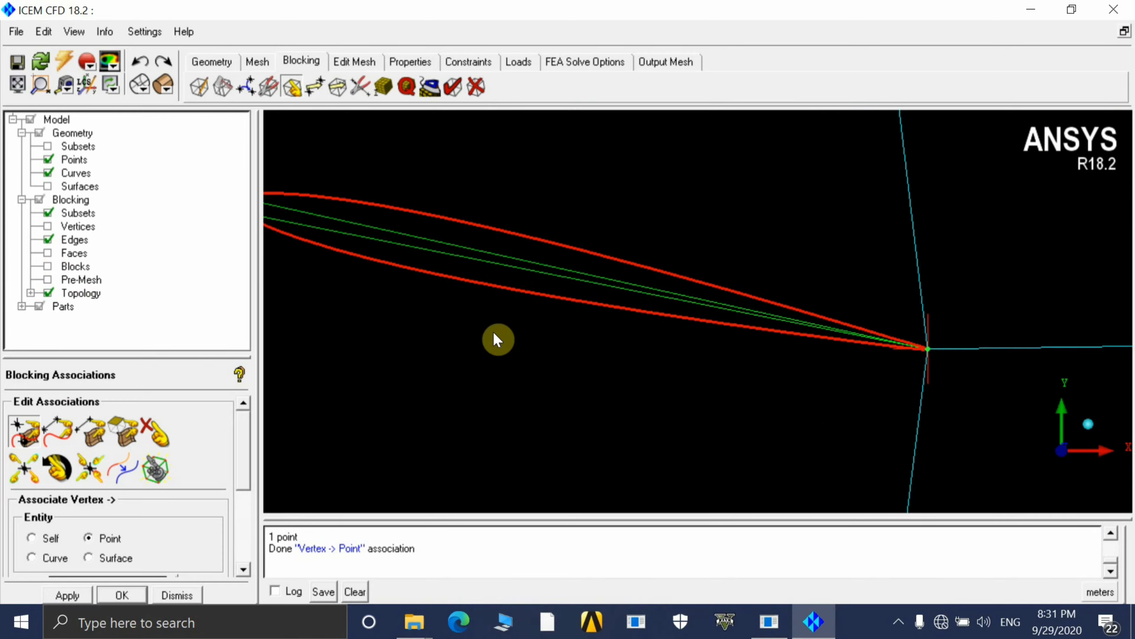
scroll(769, 336, down, 3)
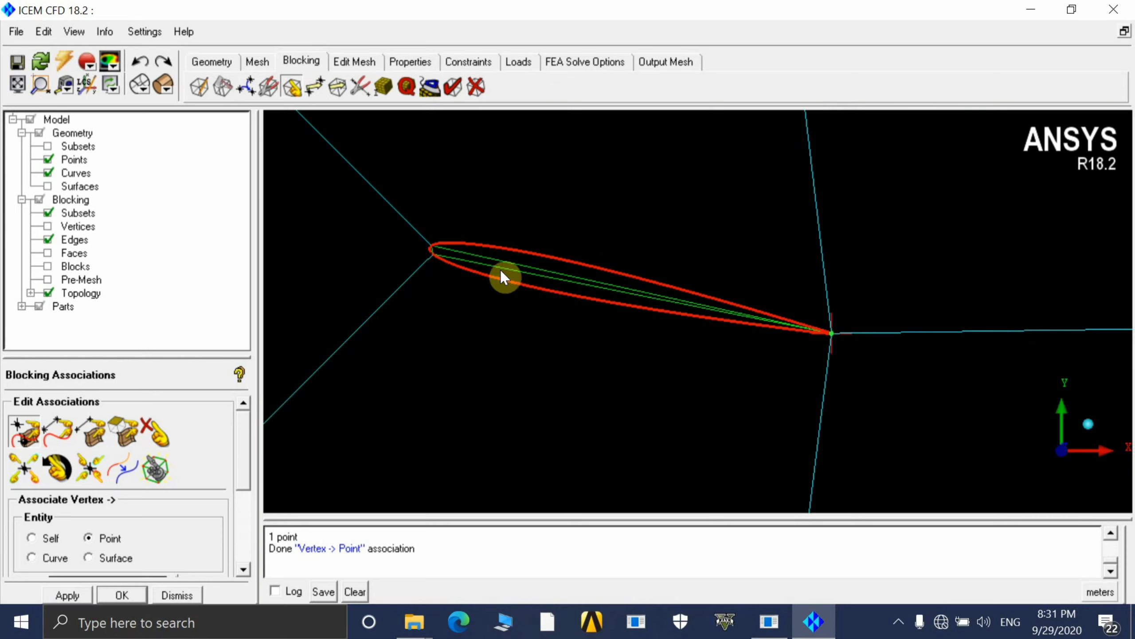
scroll(777, 394, up, 3)
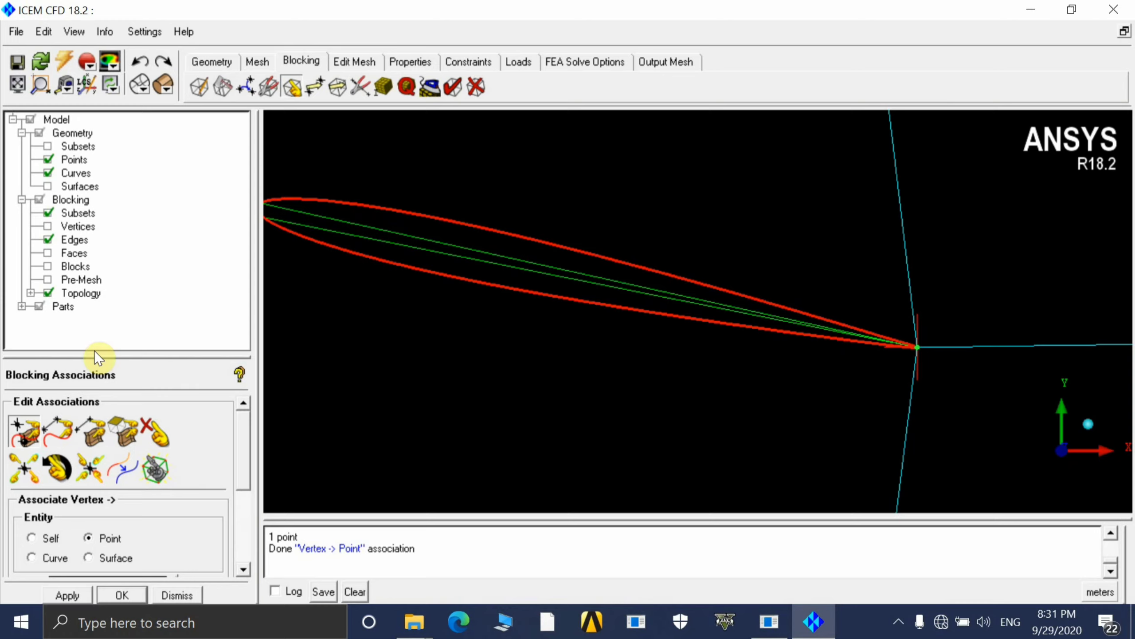
click(336, 63)
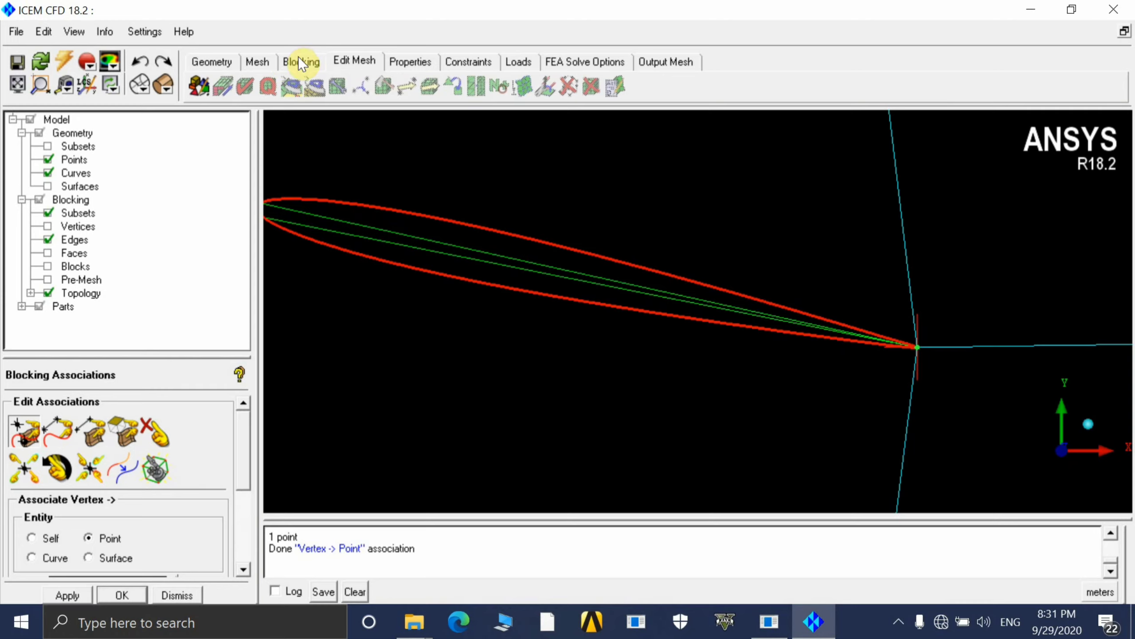
click(296, 62)
click(411, 61)
click(336, 61)
click(301, 61)
click(321, 87)
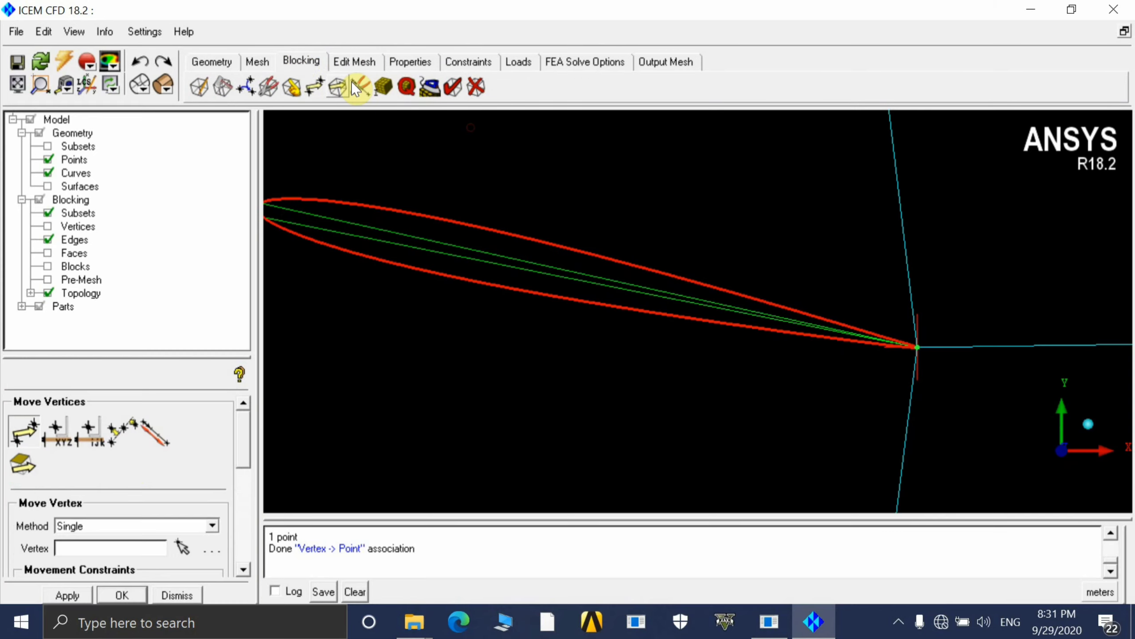
Split the inner block's upper edge with the Spline method at several locations to follow the airfoil's upper surface.
click(355, 85)
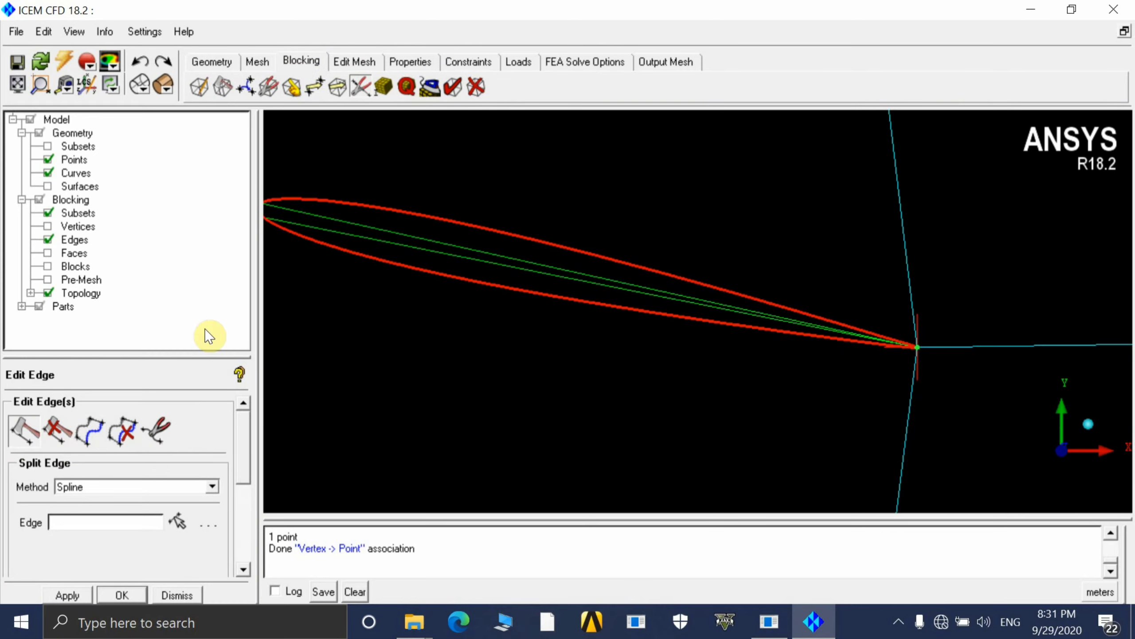
drag(293, 211, 293, 198)
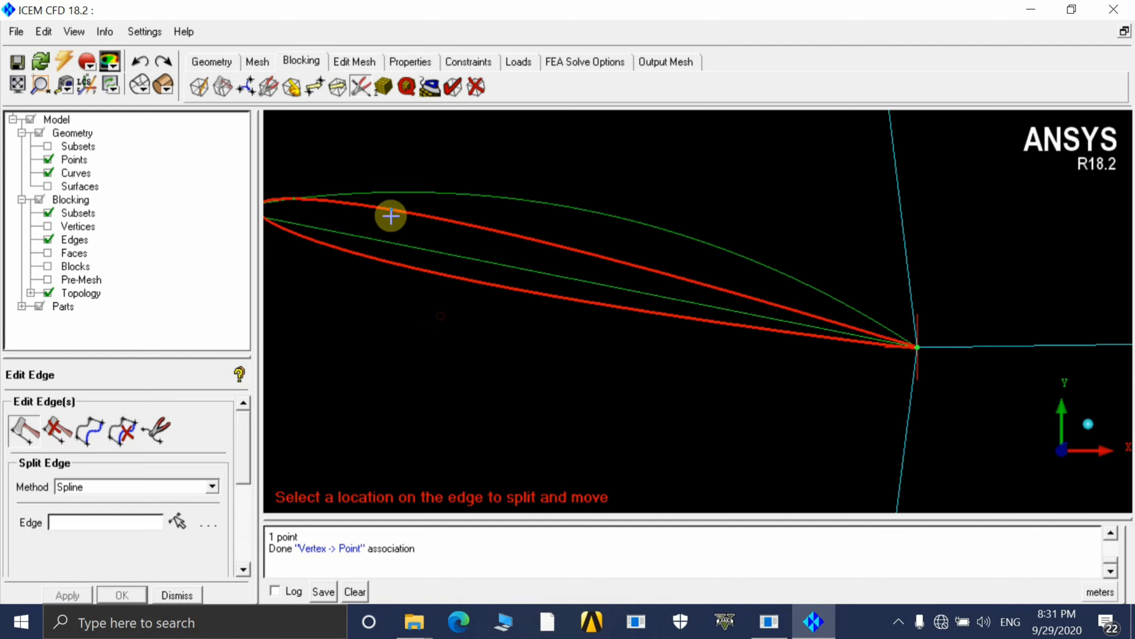
drag(423, 198, 421, 216)
drag(505, 239, 507, 233)
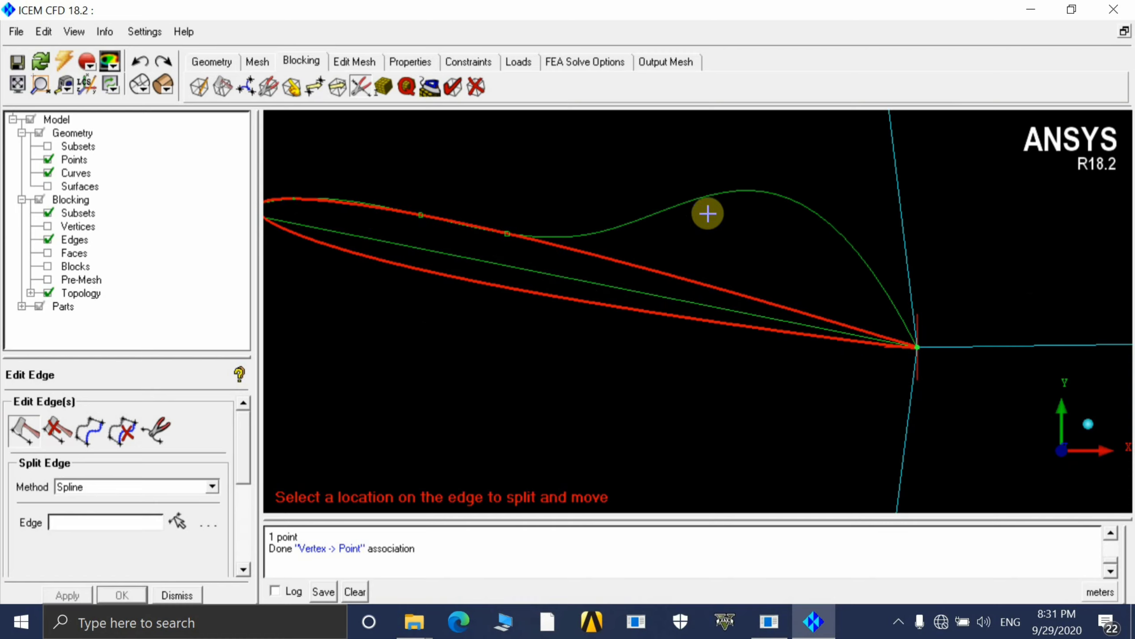
drag(707, 211, 718, 288)
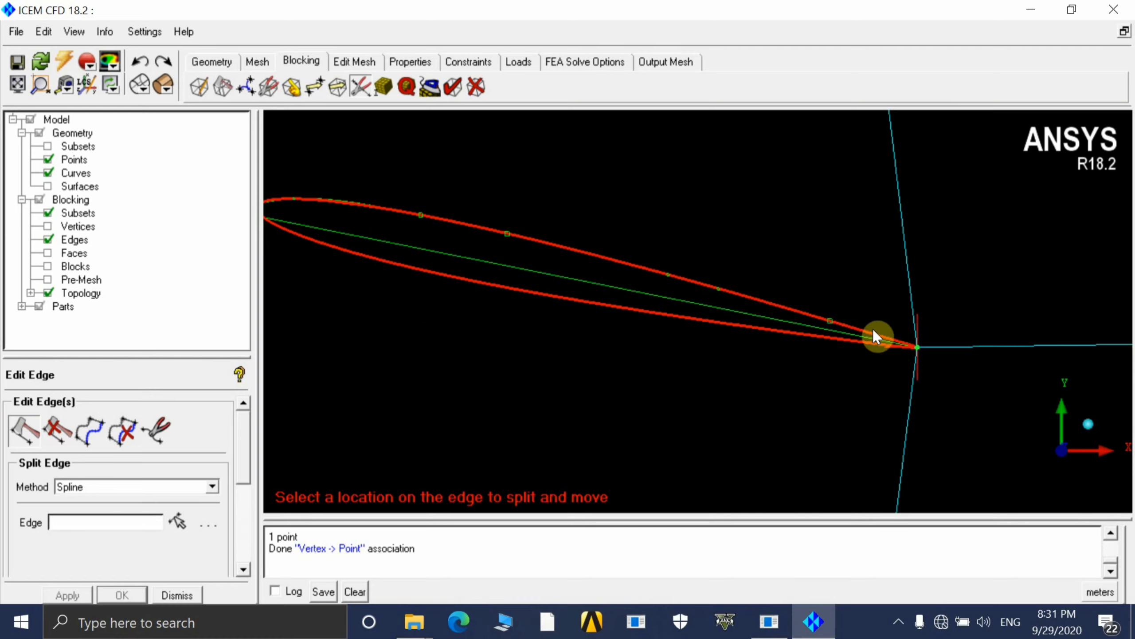
Split the inner block's lower edge with the Spline method near the trailing edge to follow the airfoil's lower surface.
drag(822, 331, 828, 337)
drag(721, 324, 722, 322)
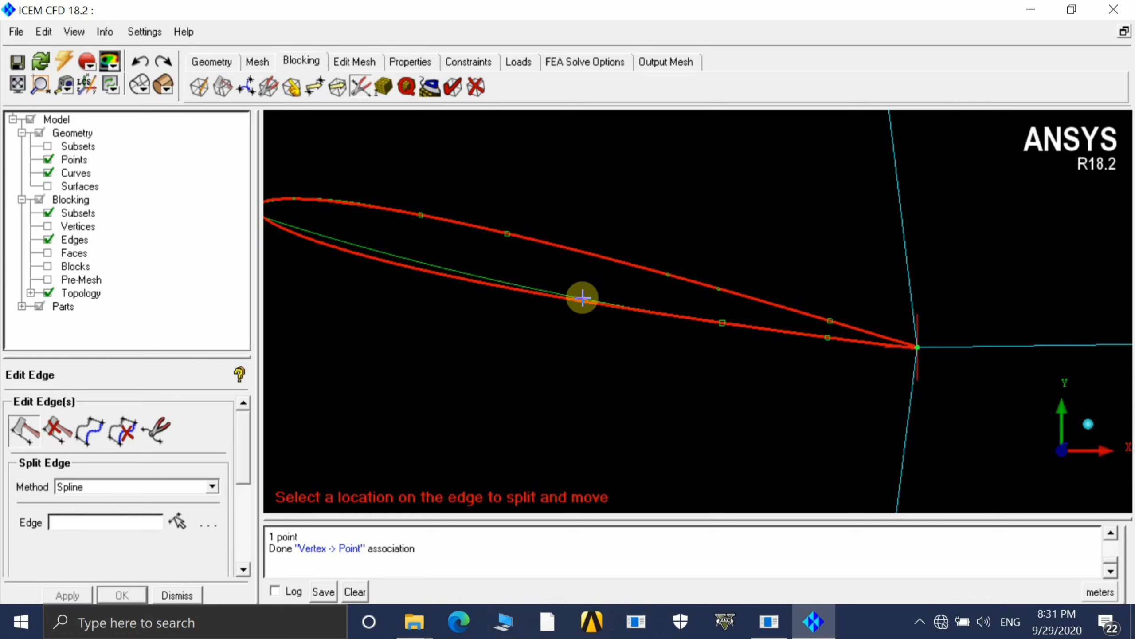